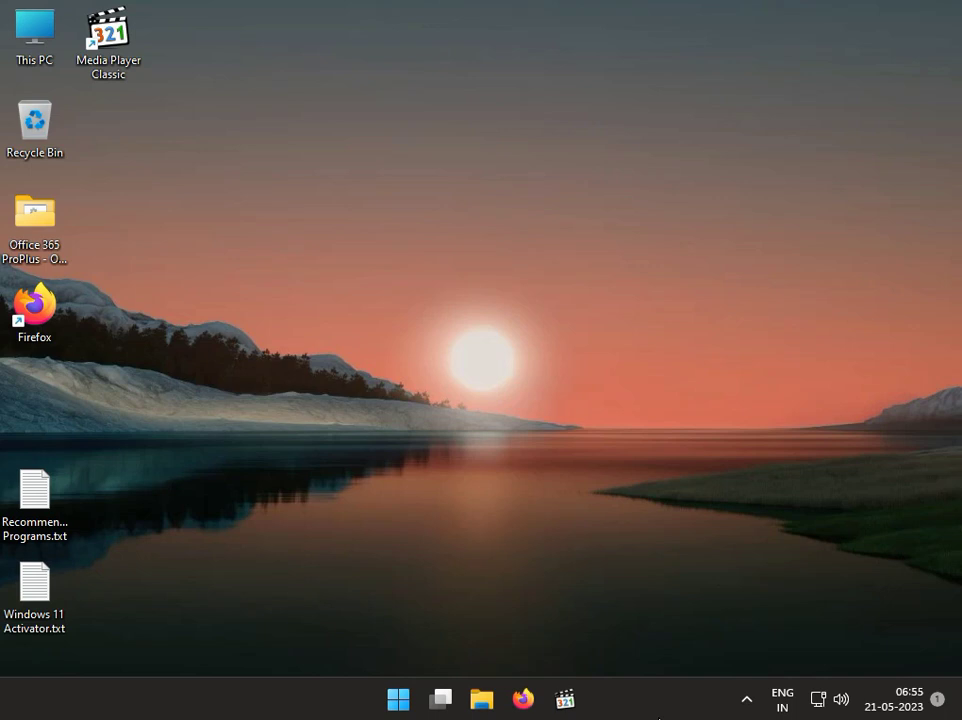
Open Device Manager from the quick system menu and expand Network adapters
{"action": "right_click", "coordinate": [406, 702]}
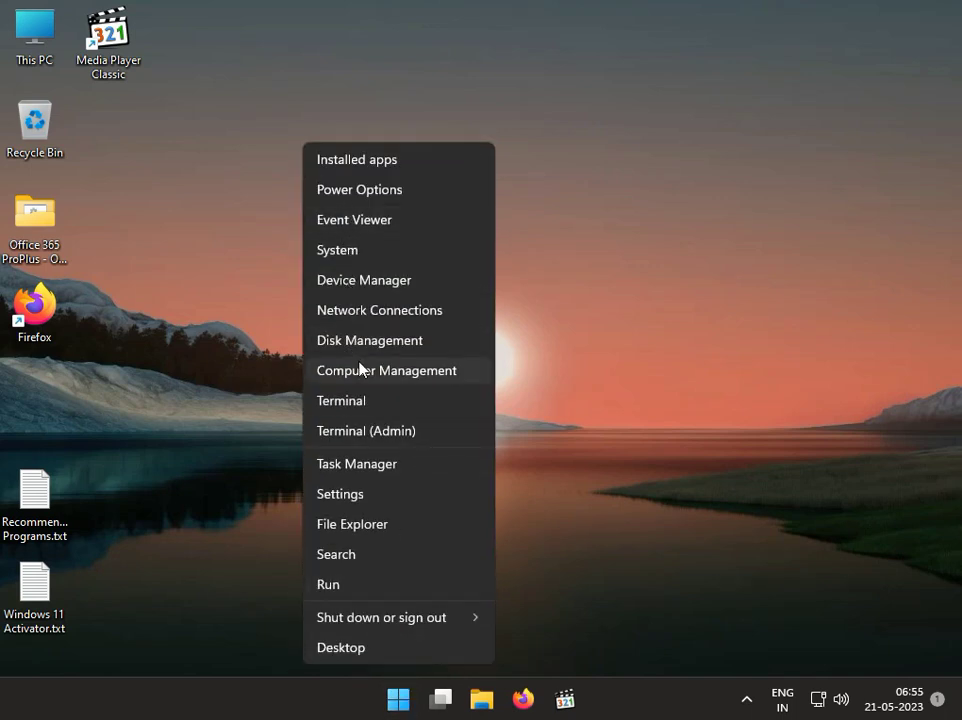
{"action": "left_click", "coordinate": [383, 291]}
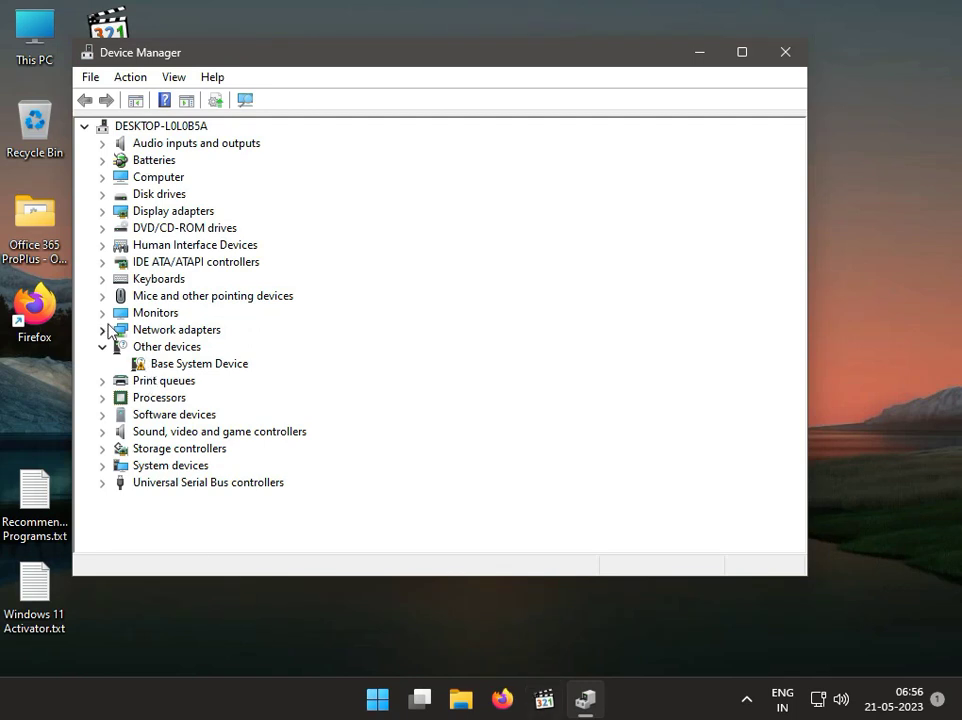
{"action": "left_click", "coordinate": [102, 330]}
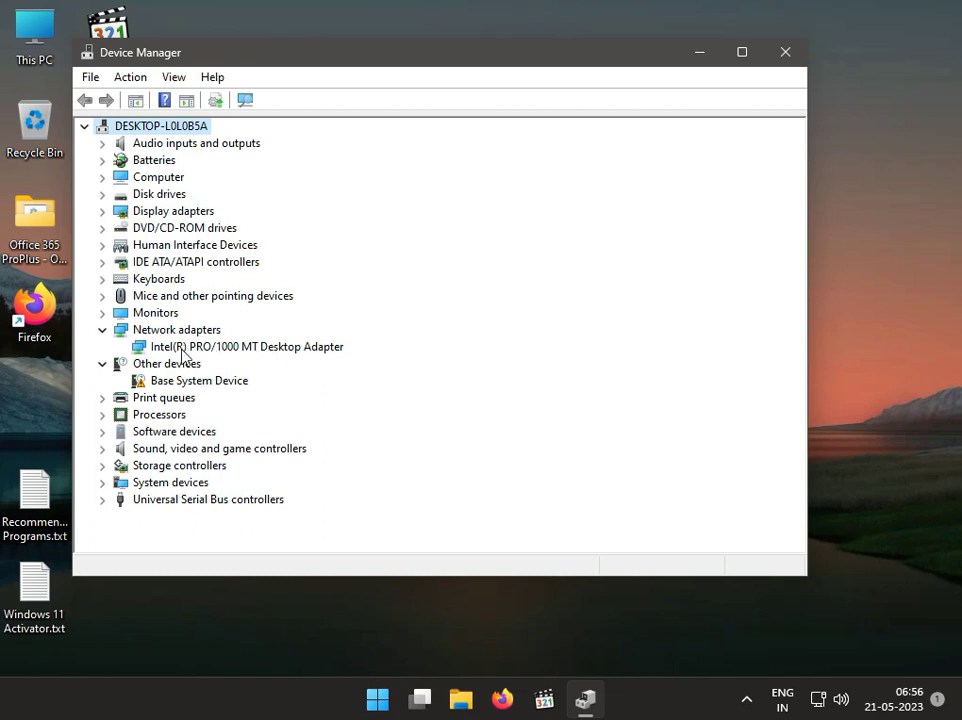
Uninstall the Intel(R) PRO/1000 MT Desktop Adapter, then rescan hardware so it is re-detected
{"action": "right_click", "coordinate": [236, 352]}
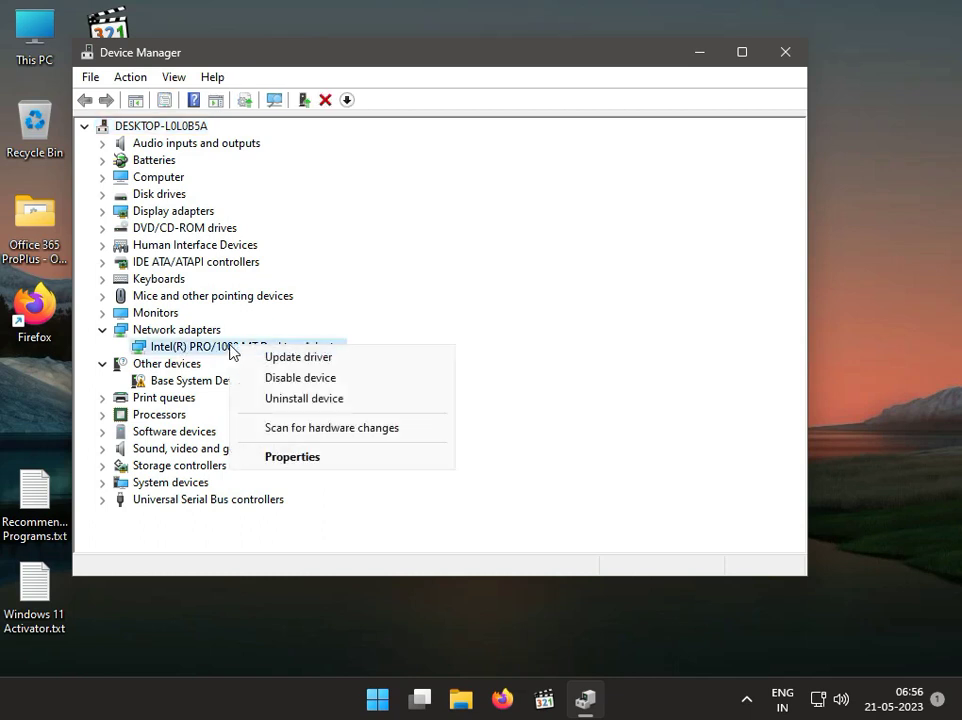
{"action": "left_click", "coordinate": [272, 398]}
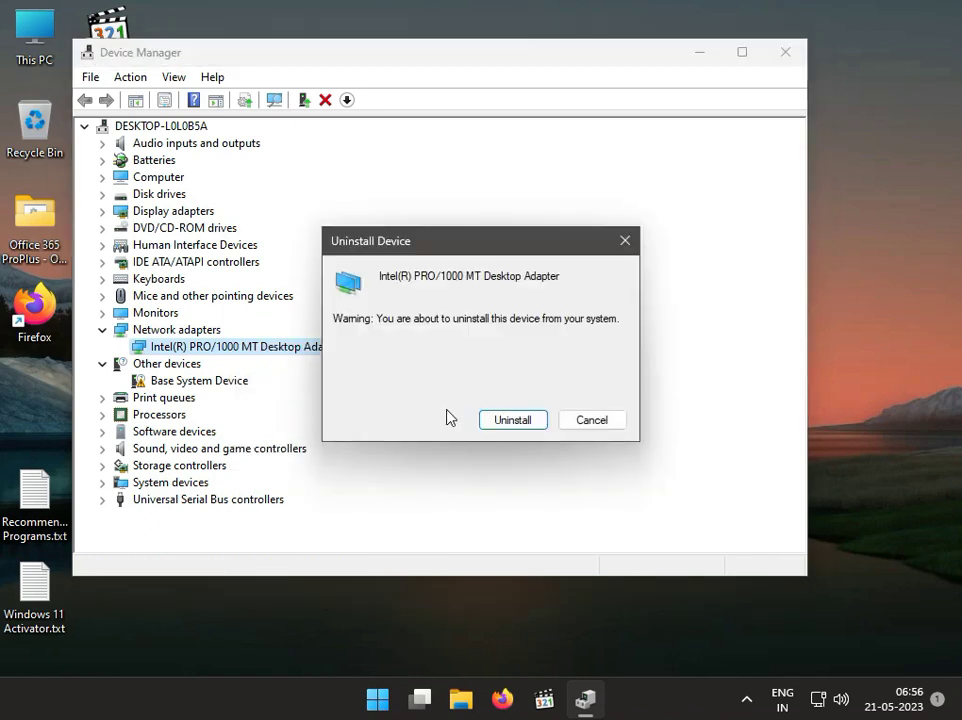
{"action": "left_click", "coordinate": [491, 418]}
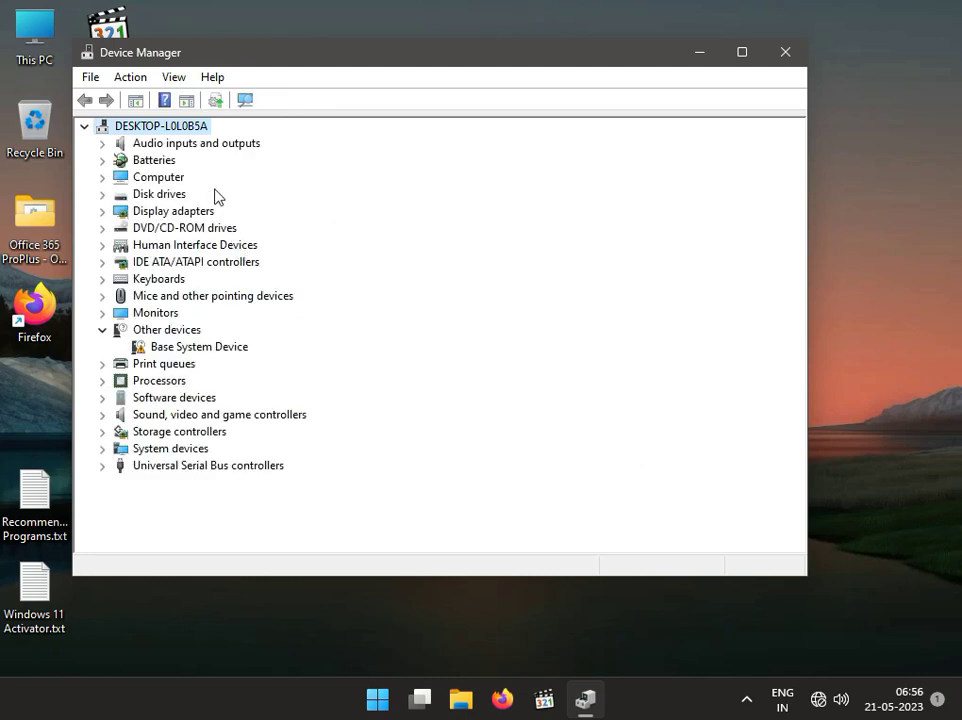
{"action": "left_click", "coordinate": [242, 101]}
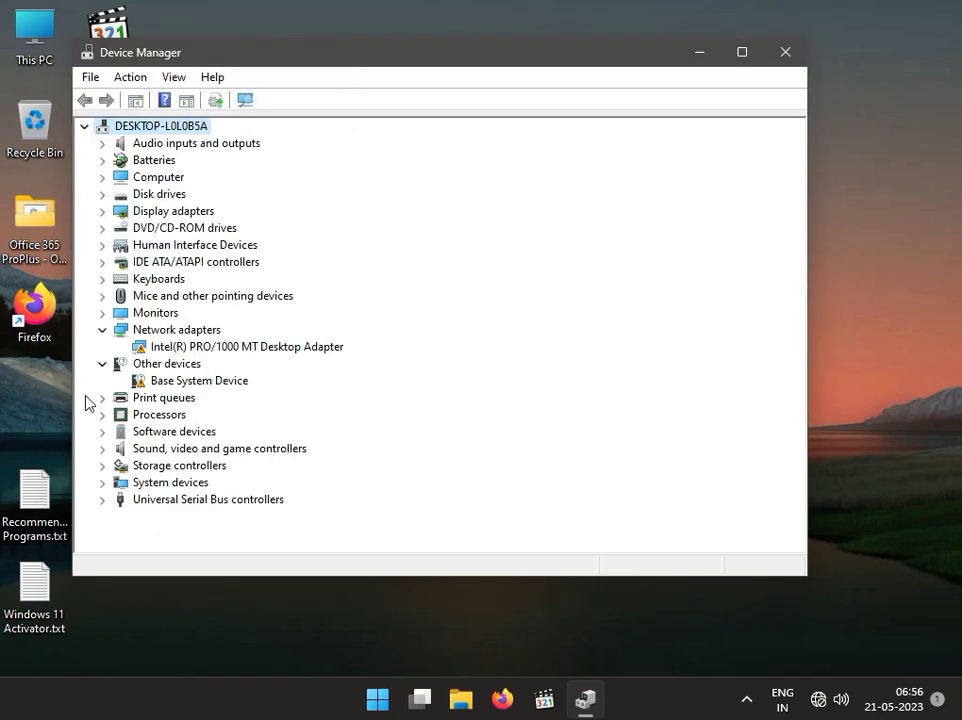
{"action": "left_click", "coordinate": [230, 350]}
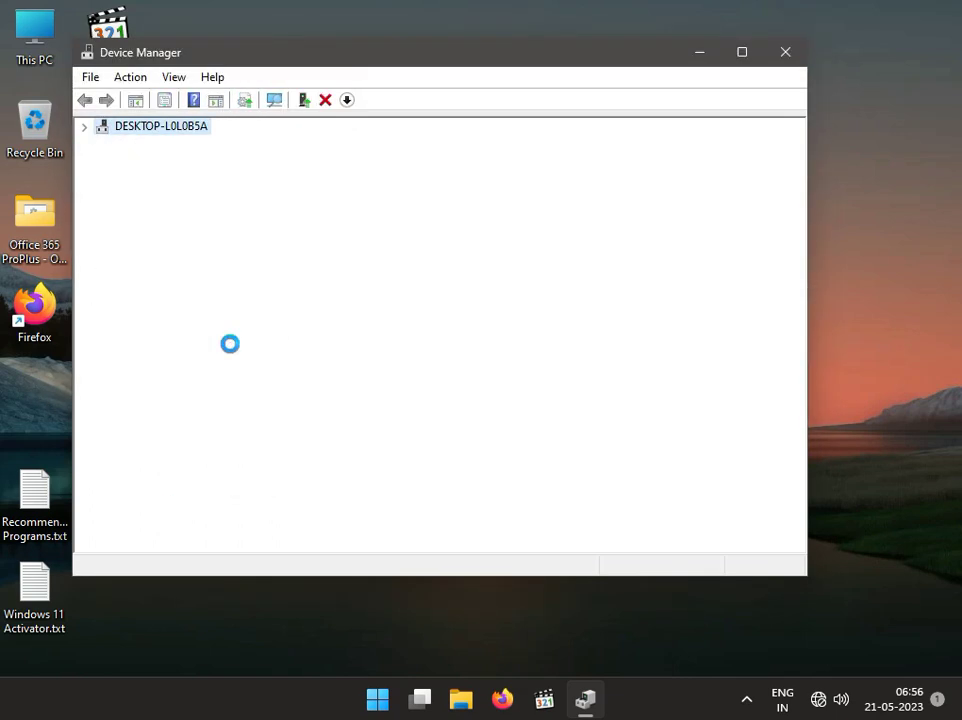
Search automatically for a newer Intel adapter driver, confirm the best one is installed, and close Device Manager
{"action": "right_click", "coordinate": [230, 350]}
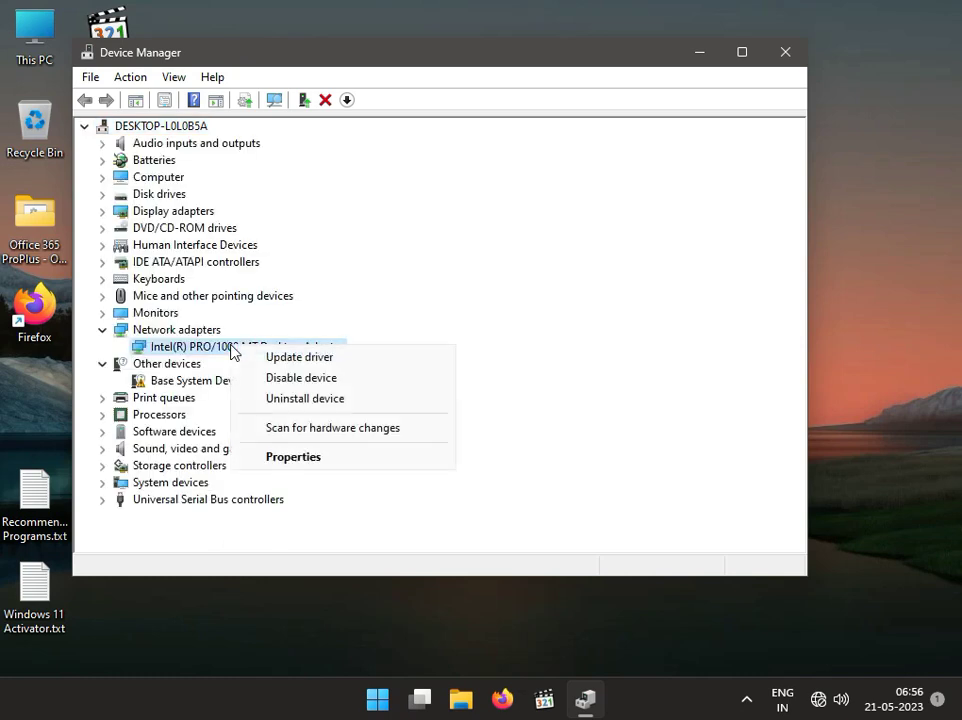
{"action": "left_click", "coordinate": [709, 352]}
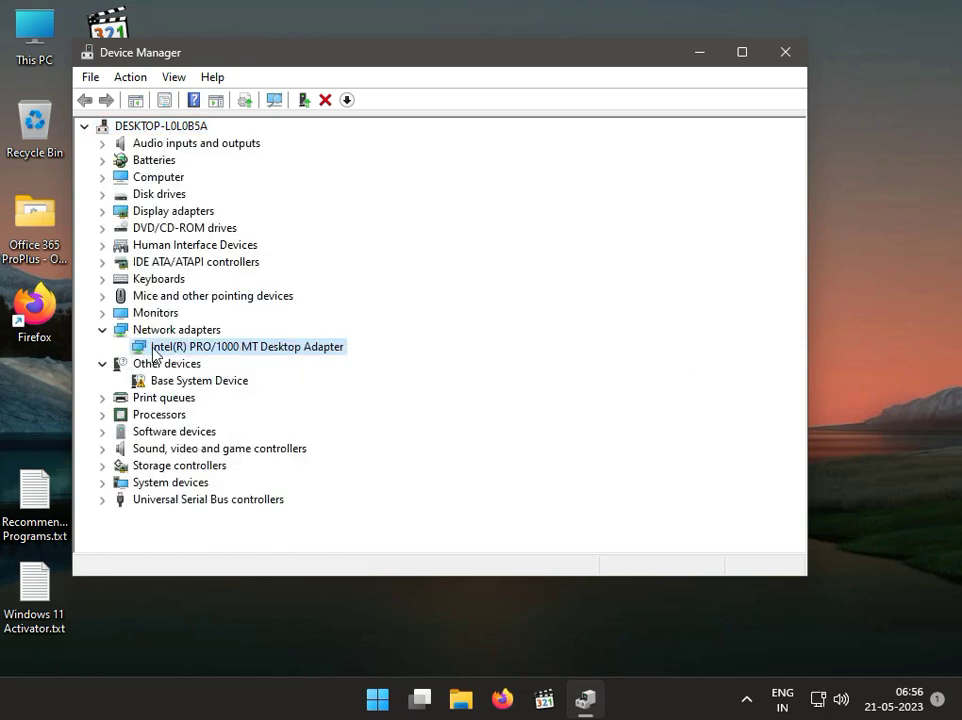
{"action": "right_click", "coordinate": [217, 358]}
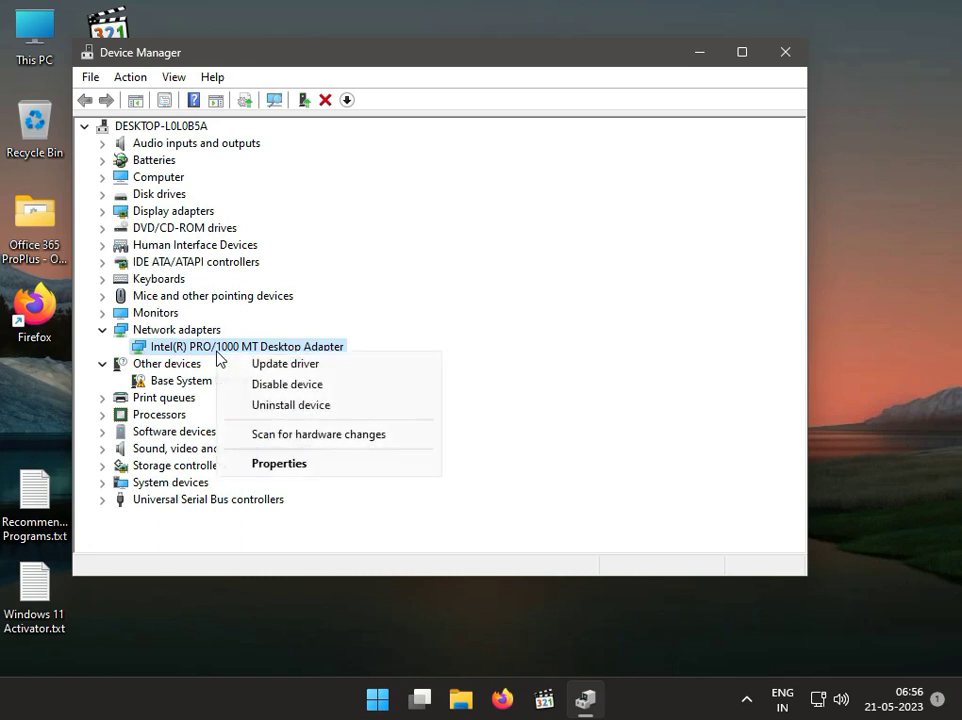
{"action": "left_click", "coordinate": [251, 361]}
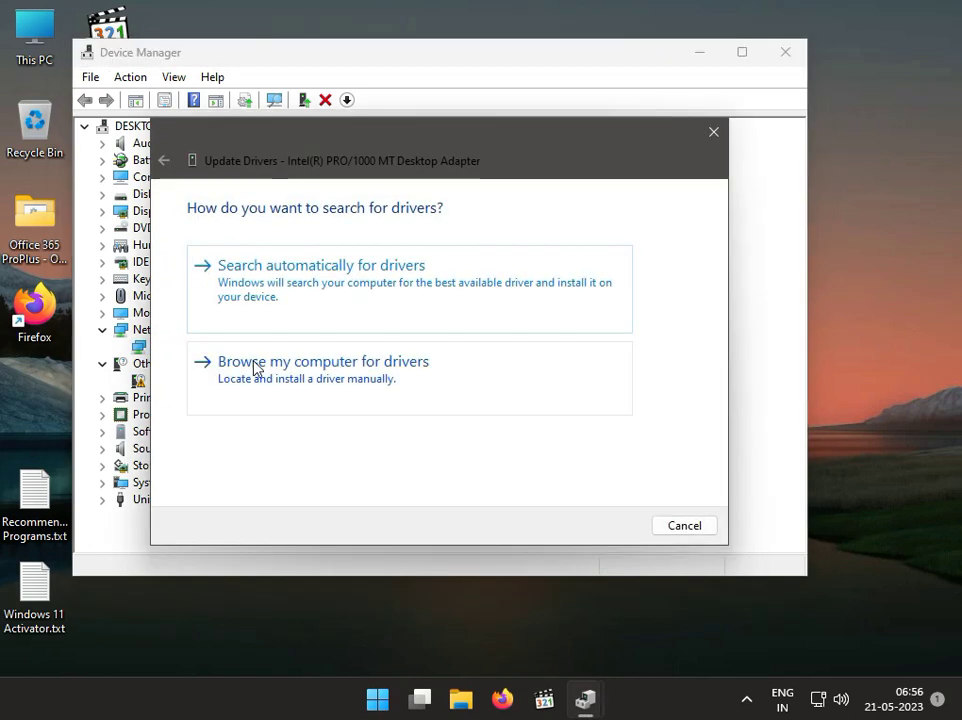
{"action": "left_click", "coordinate": [290, 296]}
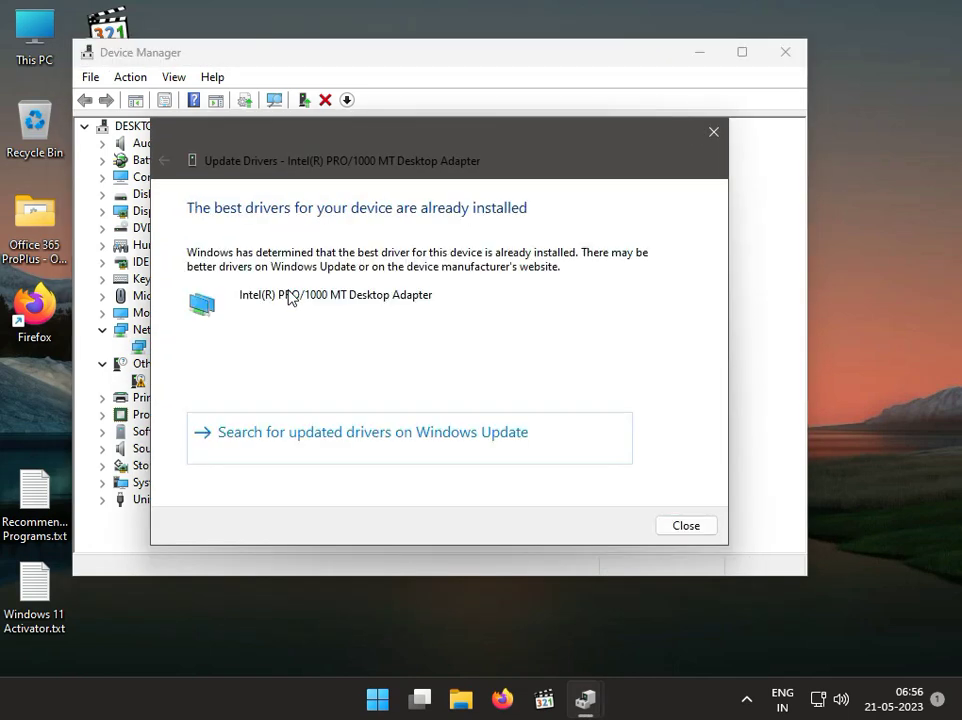
{"action": "left_click", "coordinate": [704, 530]}
{"action": "left_click", "coordinate": [783, 52]}
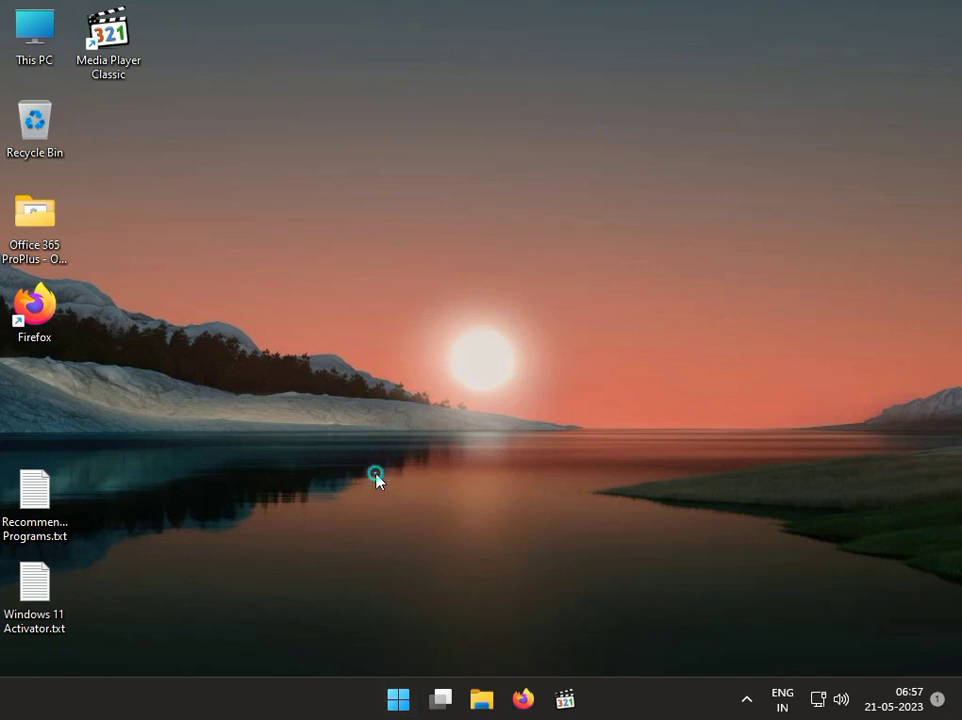
Launch System Configuration by running msconfig from the Run box
{"action": "key", "text": "super+r"}
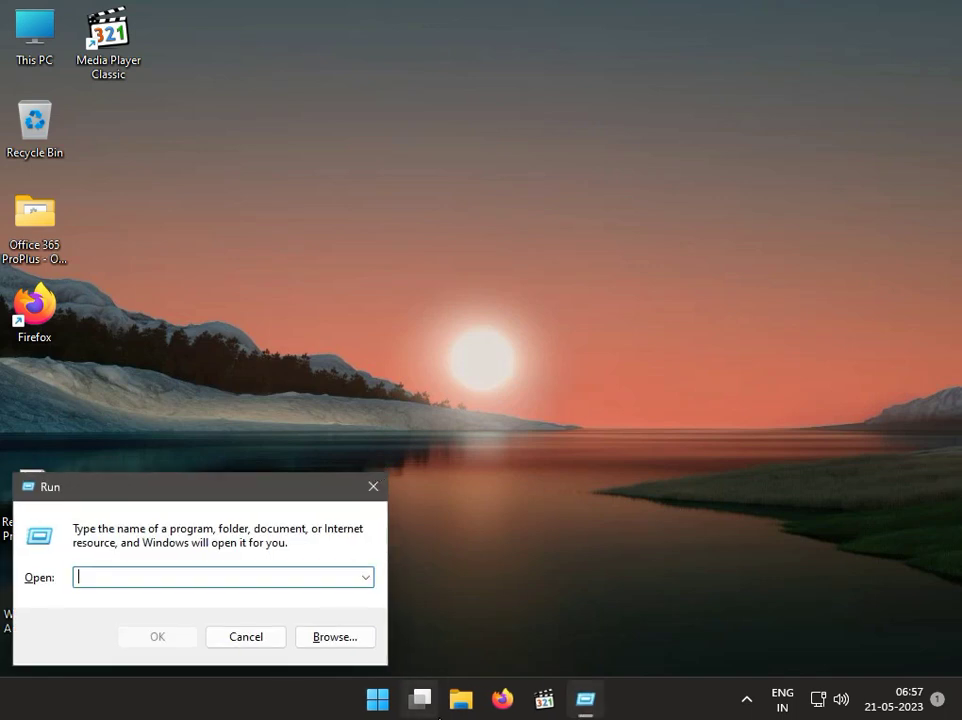
{"action": "mouse_move", "coordinate": [438, 714]}
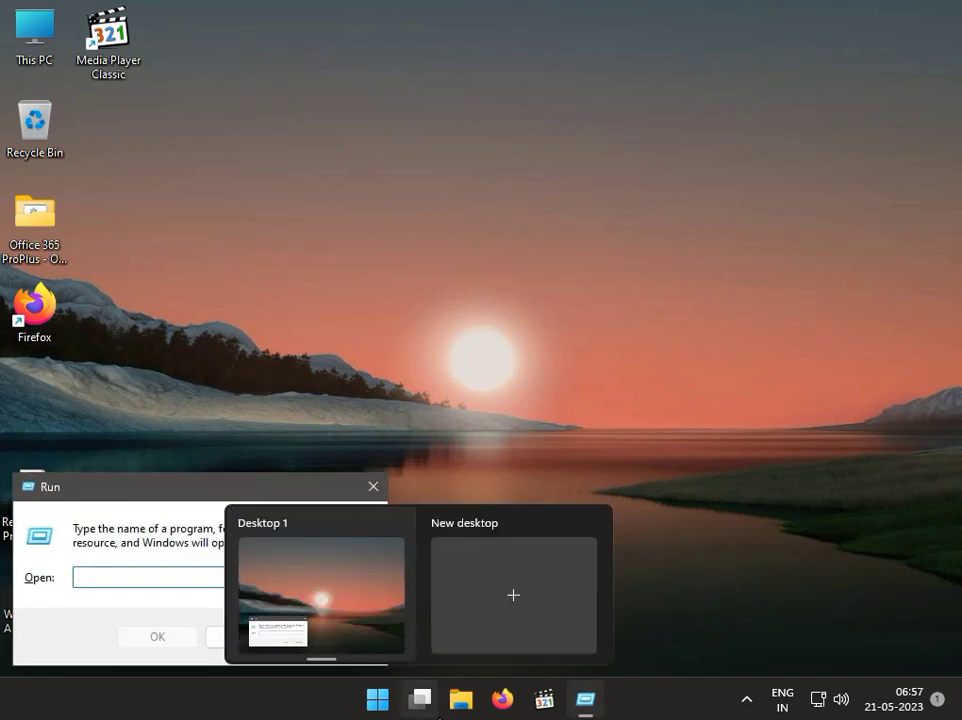
{"action": "left_click", "coordinate": [155, 575]}
{"action": "type", "text": "msco"}
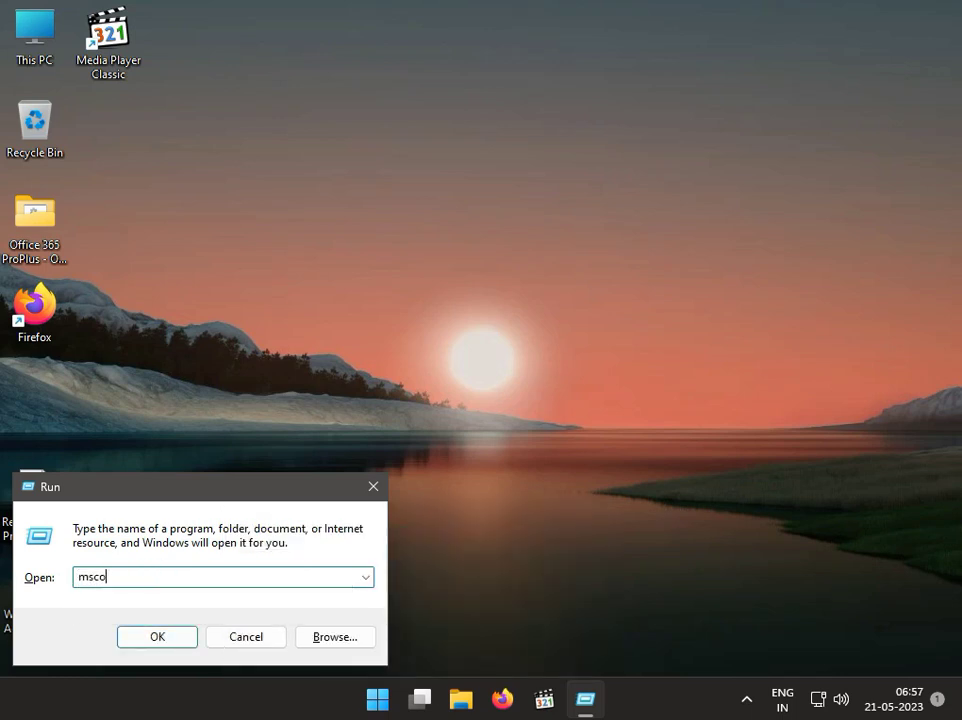
{"action": "type", "text": "nfig"}
{"action": "key", "text": "Return"}
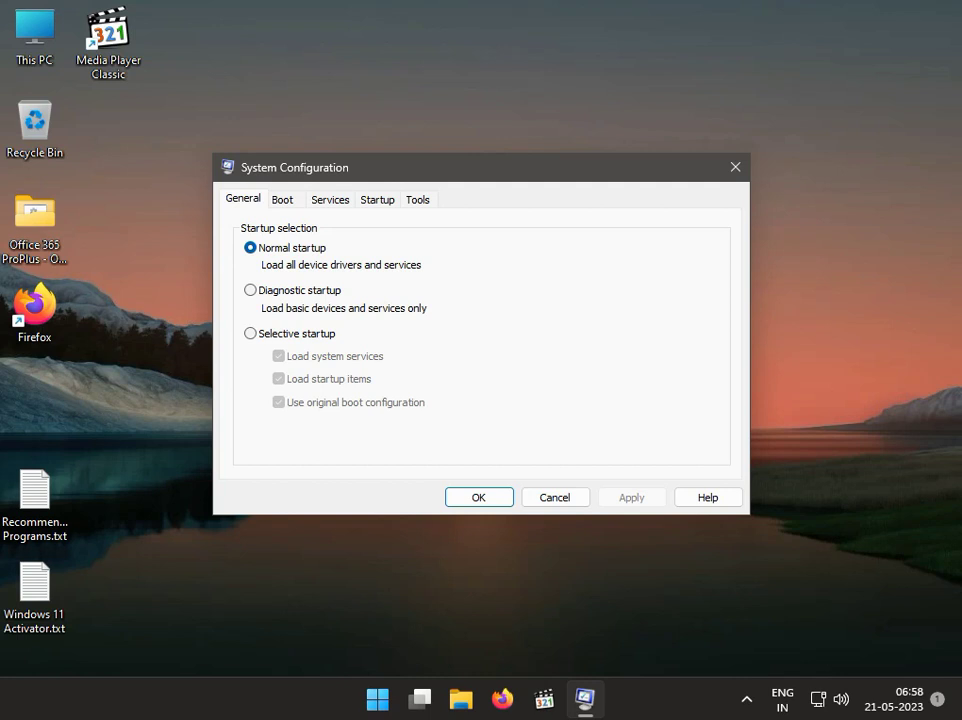
Show the Services list in System Configuration and enter 'Atheros' in a reopened Run box
{"action": "left_click", "coordinate": [335, 200]}
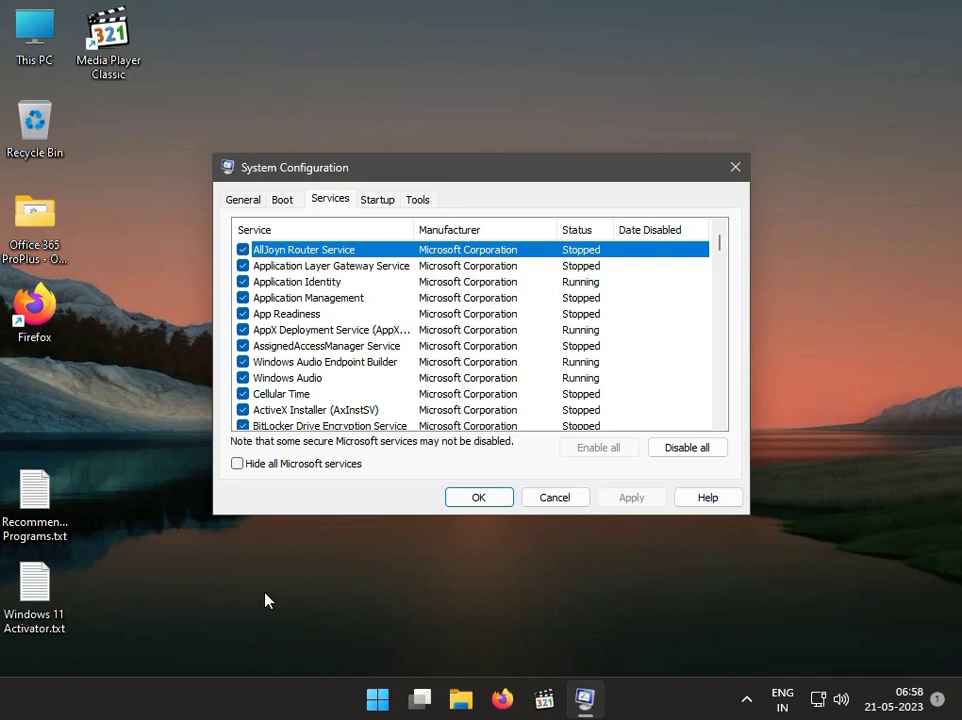
{"action": "key", "text": "super+r"}
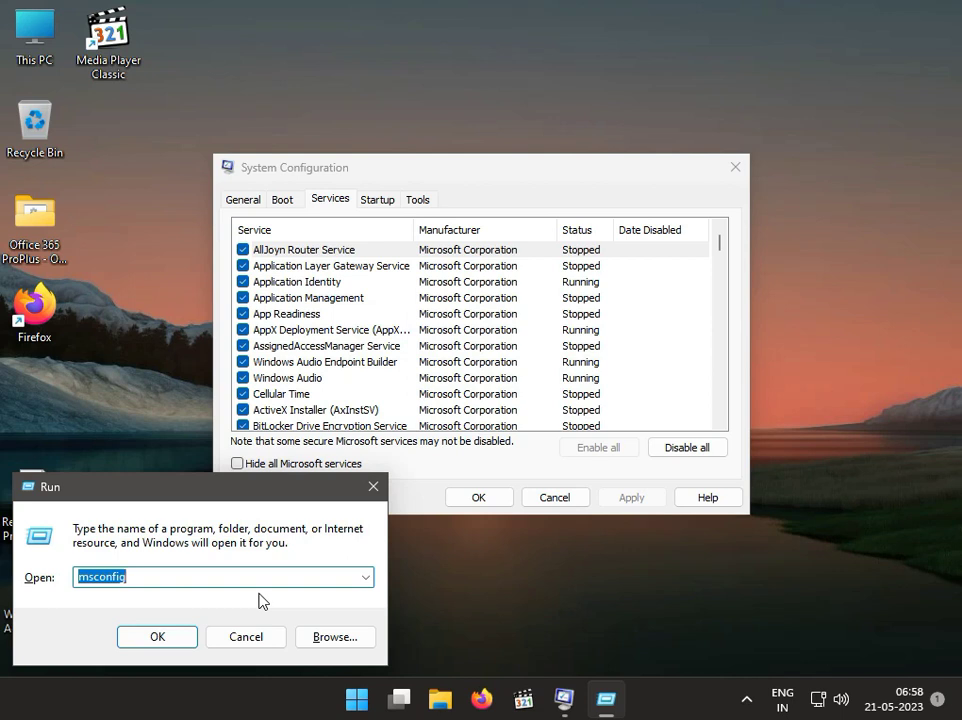
{"action": "type", "text": "Ath"}
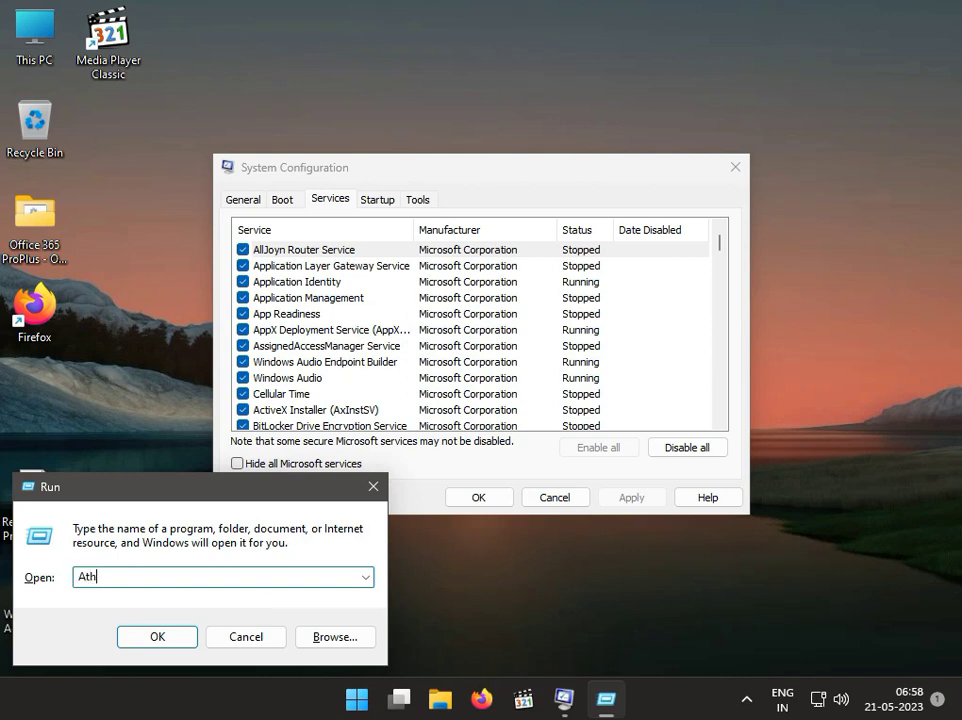
{"action": "type", "text": "eros"}
{"action": "left_click_drag", "start_coordinate": [118, 577], "coordinate": [71, 578]}
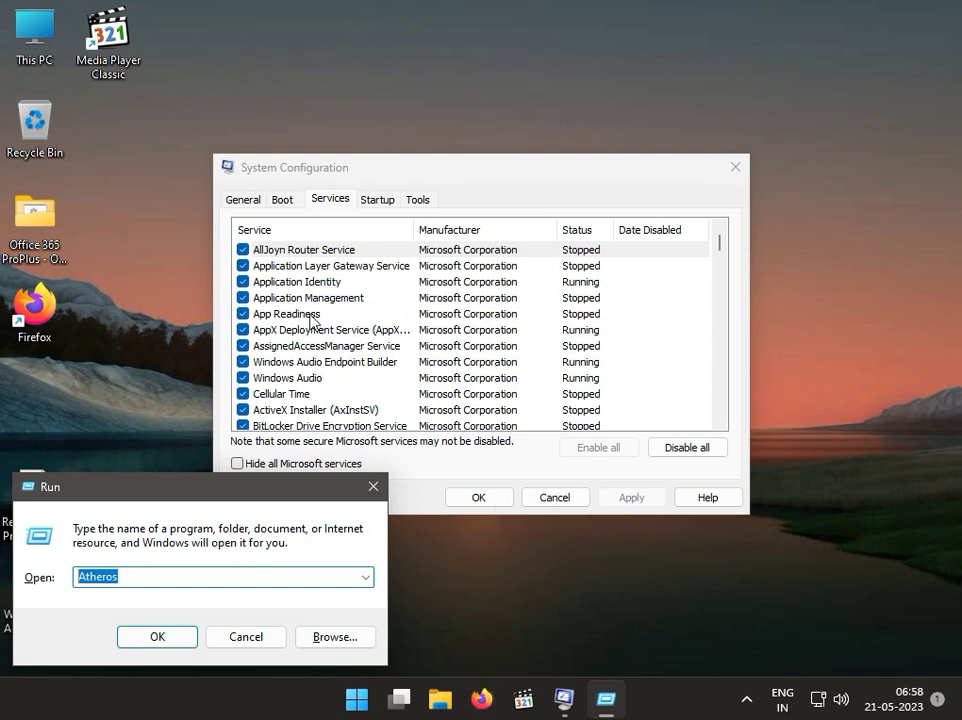
Scroll through the System Configuration services list to review the entries
{"action": "left_click", "coordinate": [297, 283]}
{"action": "scroll", "coordinate": [303, 298], "scroll_direction": "down", "scroll_amount": 1}
{"action": "scroll", "coordinate": [303, 300], "scroll_direction": "up", "scroll_amount": 1}
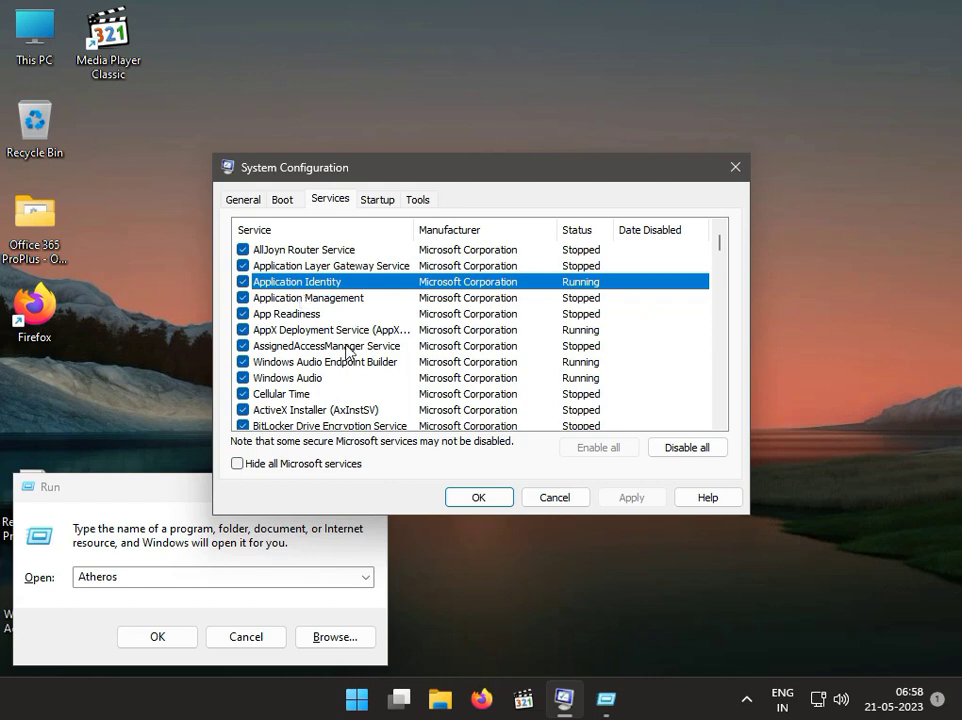
{"action": "scroll", "coordinate": [297, 316], "scroll_direction": "down", "scroll_amount": 1}
{"action": "scroll", "coordinate": [297, 318], "scroll_direction": "down", "scroll_amount": 3}
{"action": "scroll", "coordinate": [297, 318], "scroll_direction": "down", "scroll_amount": 11}
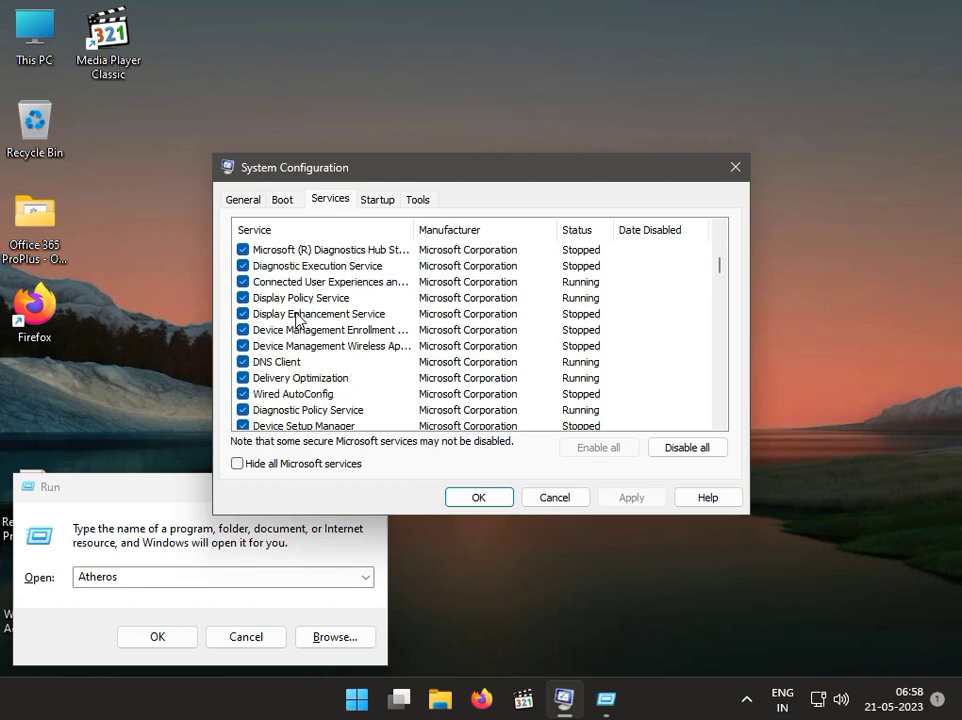
{"action": "scroll", "coordinate": [297, 318], "scroll_direction": "down", "scroll_amount": 8}
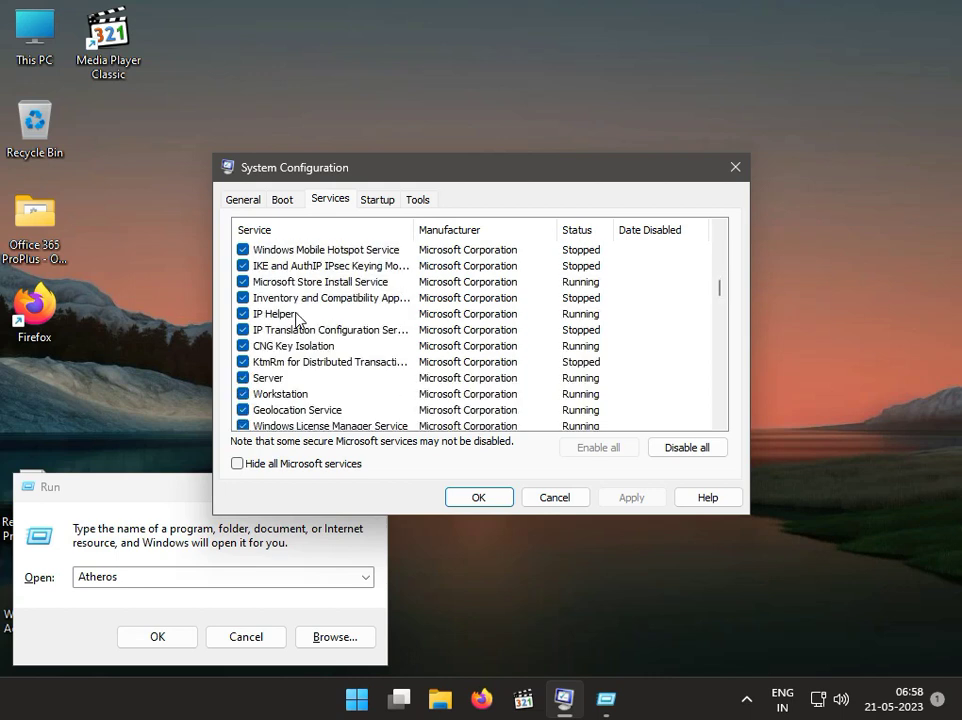
{"action": "scroll", "coordinate": [297, 318], "scroll_direction": "up", "scroll_amount": 3}
{"action": "scroll", "coordinate": [297, 318], "scroll_direction": "up", "scroll_amount": 2}
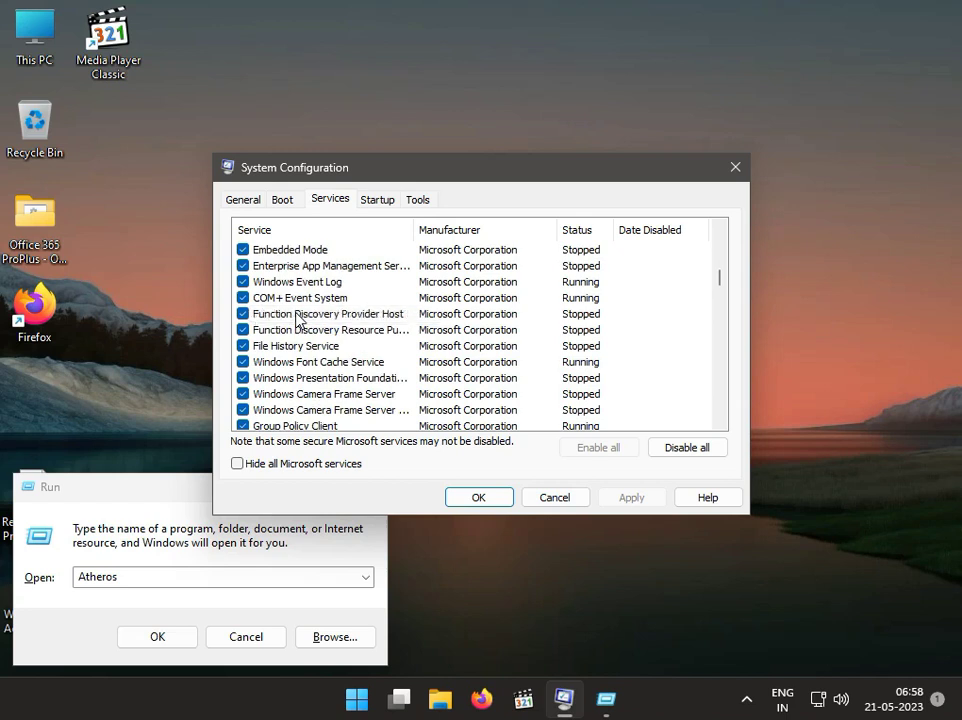
{"action": "scroll", "coordinate": [297, 318], "scroll_direction": "down", "scroll_amount": 7}
{"action": "scroll", "coordinate": [297, 318], "scroll_direction": "down", "scroll_amount": 15}
{"action": "scroll", "coordinate": [297, 318], "scroll_direction": "down", "scroll_amount": 15}
{"action": "scroll", "coordinate": [297, 318], "scroll_direction": "down", "scroll_amount": 4}
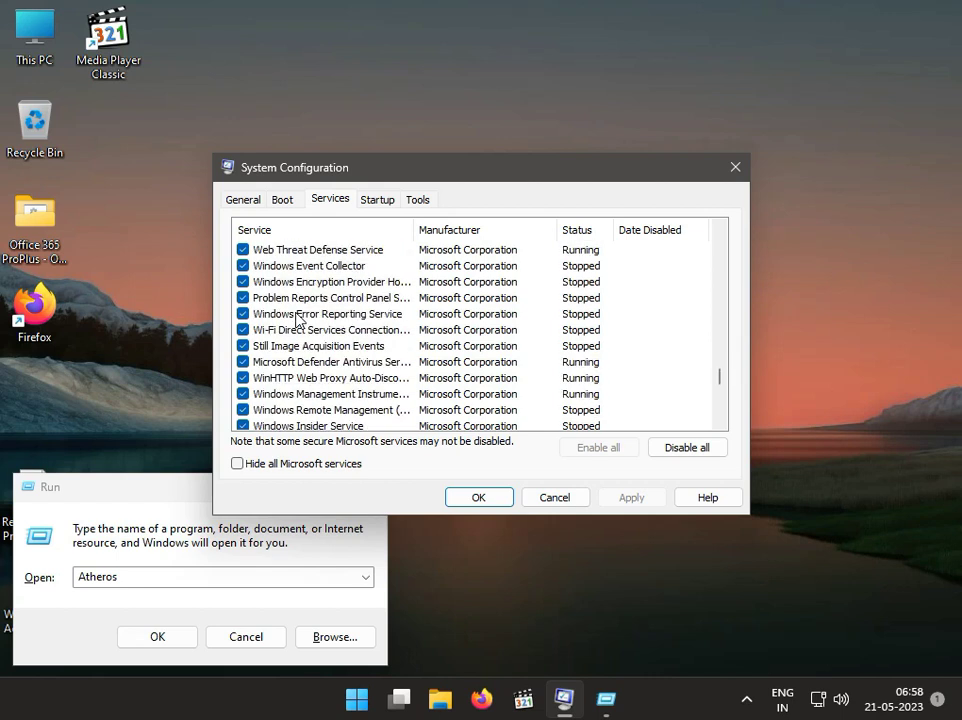
{"action": "scroll", "coordinate": [297, 318], "scroll_direction": "down", "scroll_amount": 9}
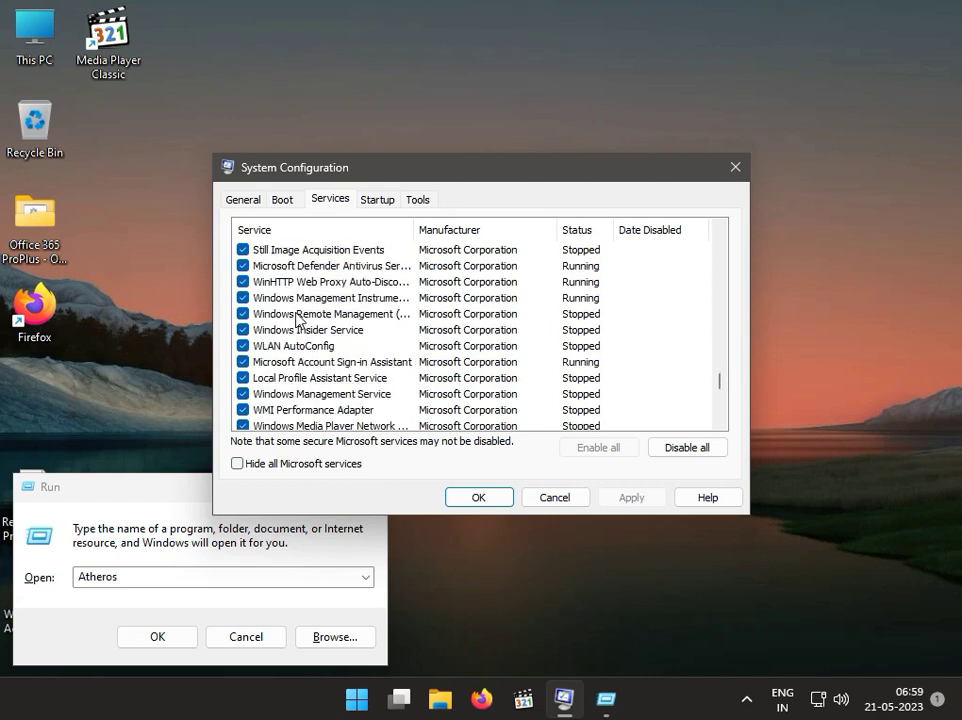
{"action": "scroll", "coordinate": [297, 318], "scroll_direction": "down", "scroll_amount": 5}
{"action": "scroll", "coordinate": [297, 318], "scroll_direction": "up", "scroll_amount": 15}
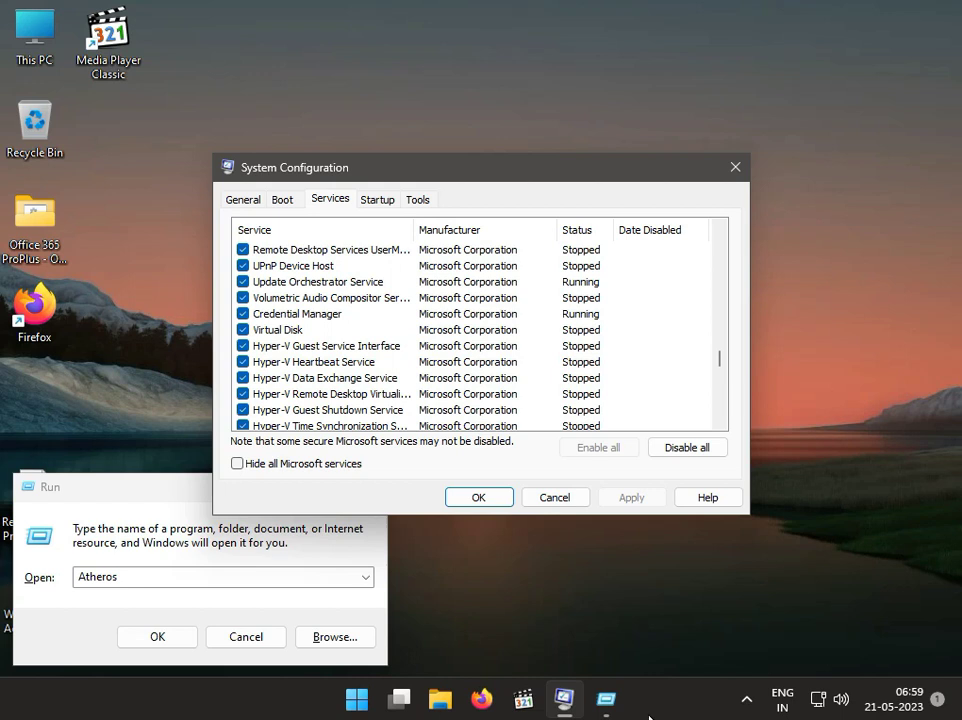
Keep the Virtual Disk service enabled, apply the changes, close Run, and exit without restarting
{"action": "left_click", "coordinate": [245, 331]}
{"action": "left_click", "coordinate": [246, 332]}
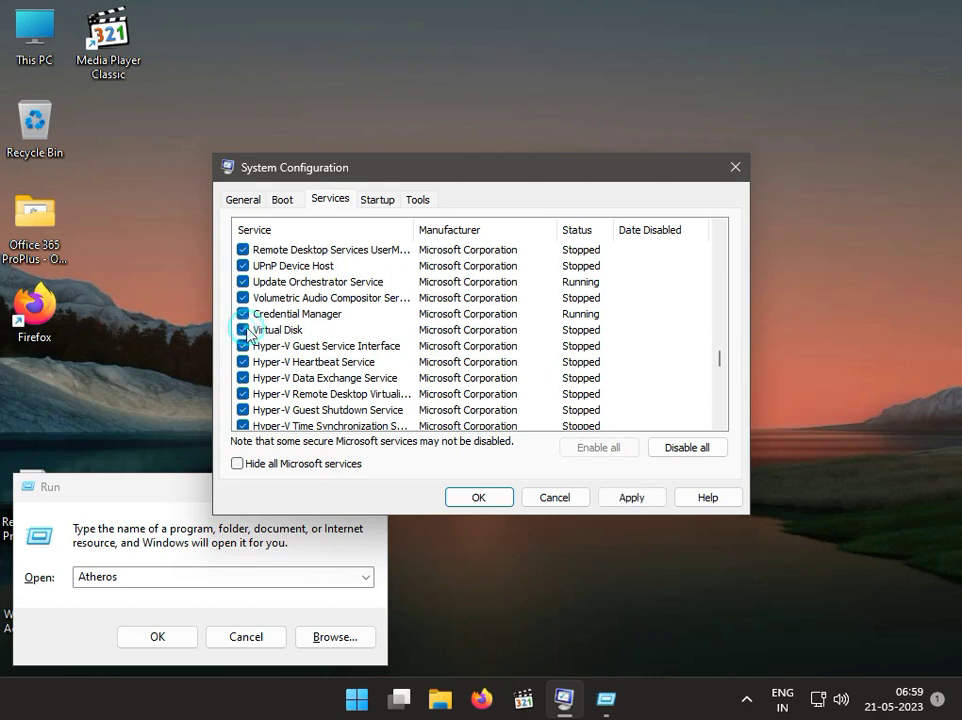
{"action": "left_click", "coordinate": [659, 500]}
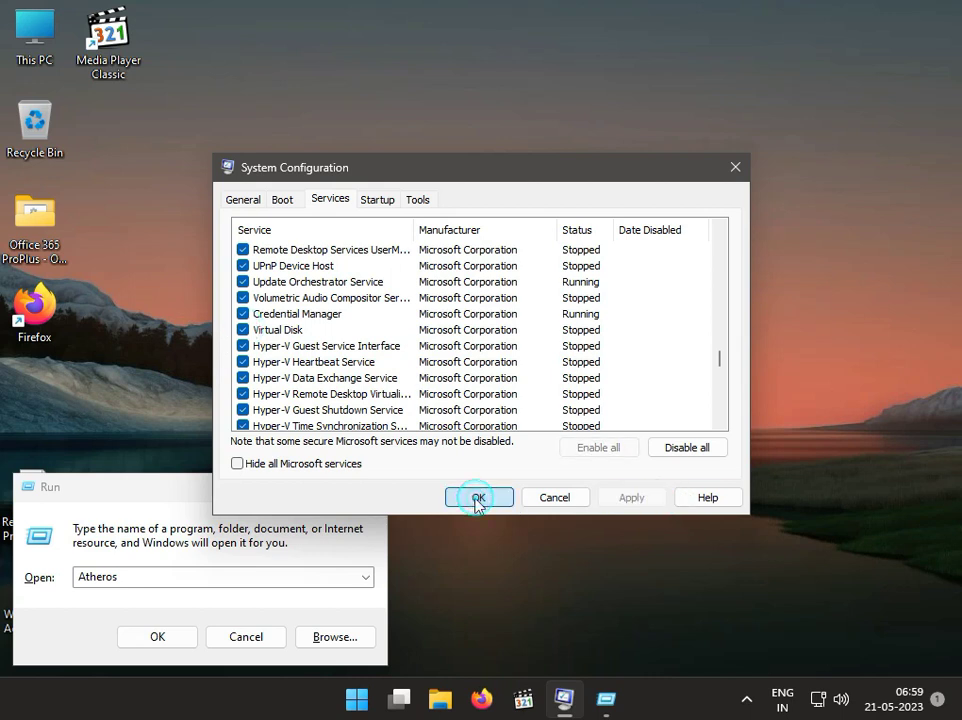
{"action": "left_click", "coordinate": [478, 499]}
{"action": "left_click", "coordinate": [373, 488]}
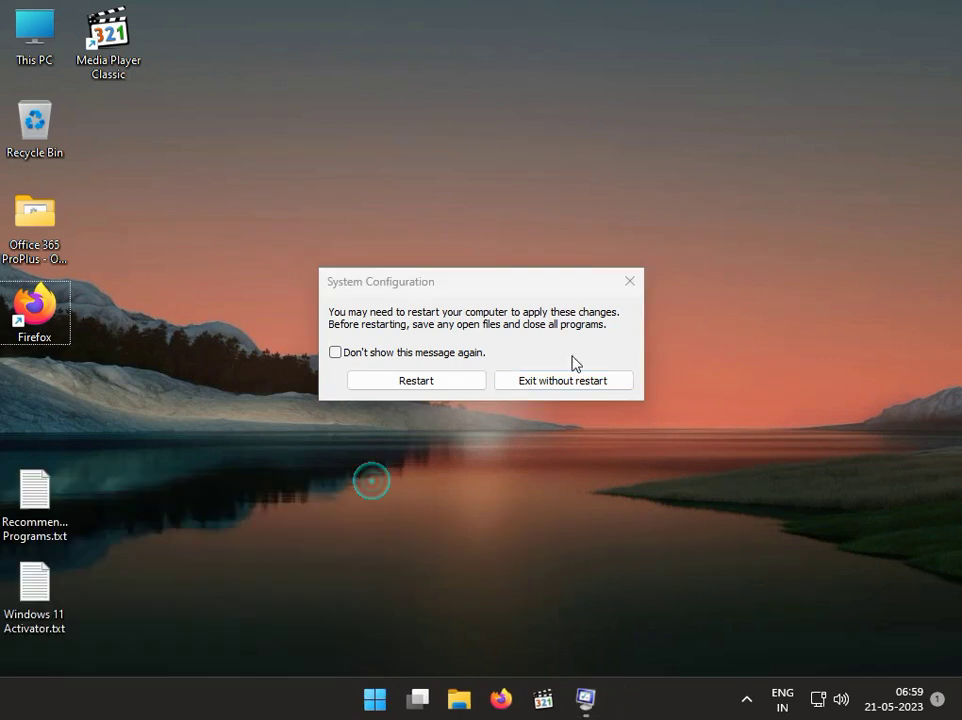
{"action": "left_click", "coordinate": [638, 290]}
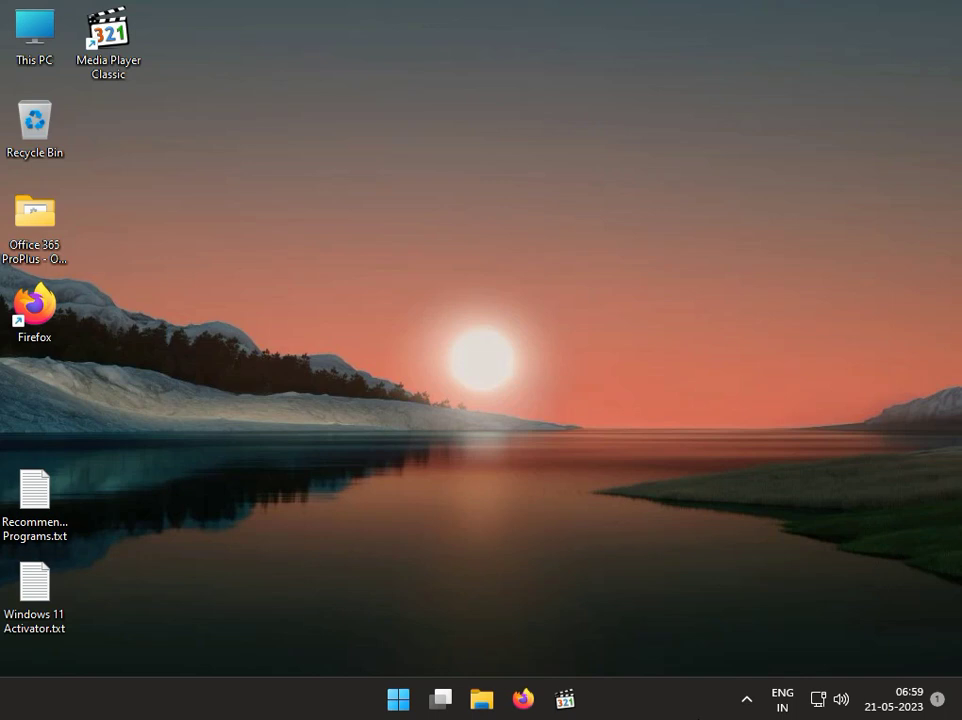
Search the Start menu for 'cont' and launch Control Panel
{"action": "left_click", "coordinate": [398, 701]}
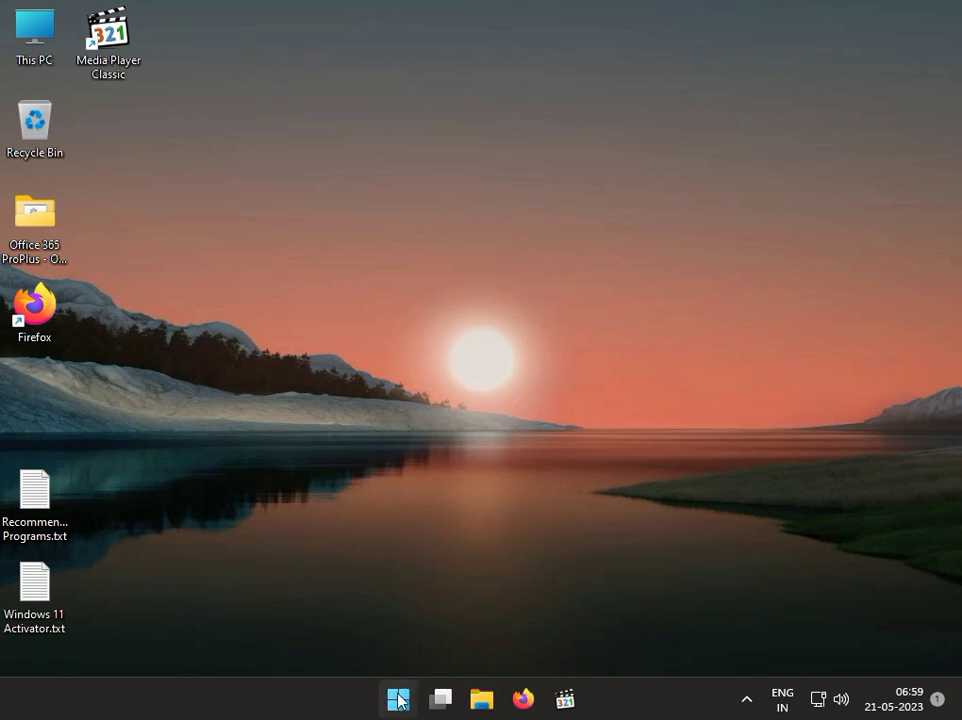
{"action": "left_click", "coordinate": [398, 701]}
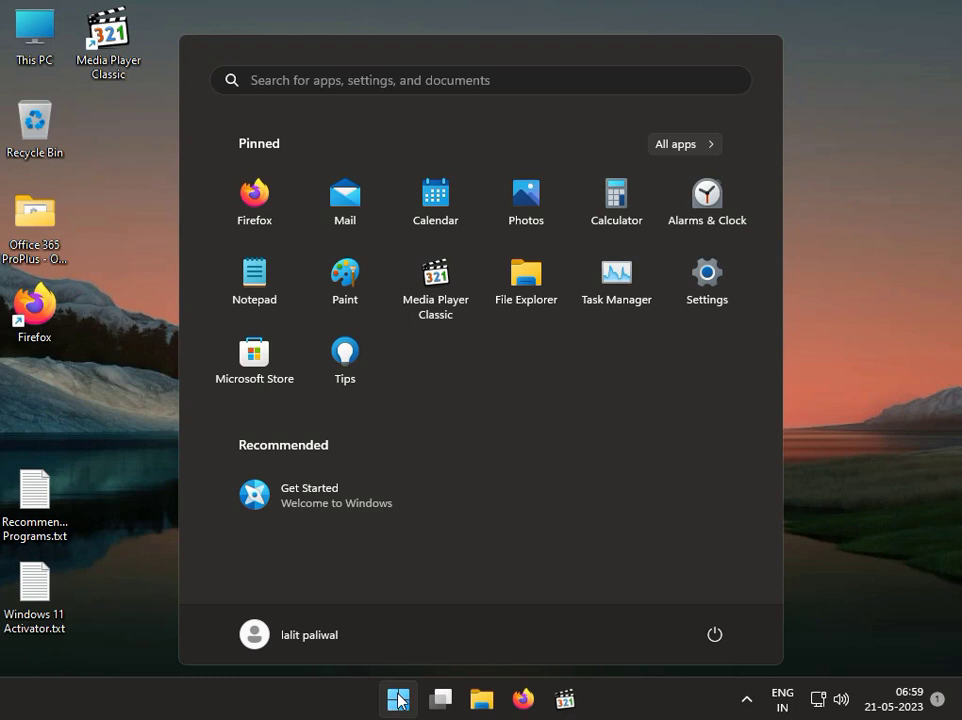
{"action": "type", "text": "cont"}
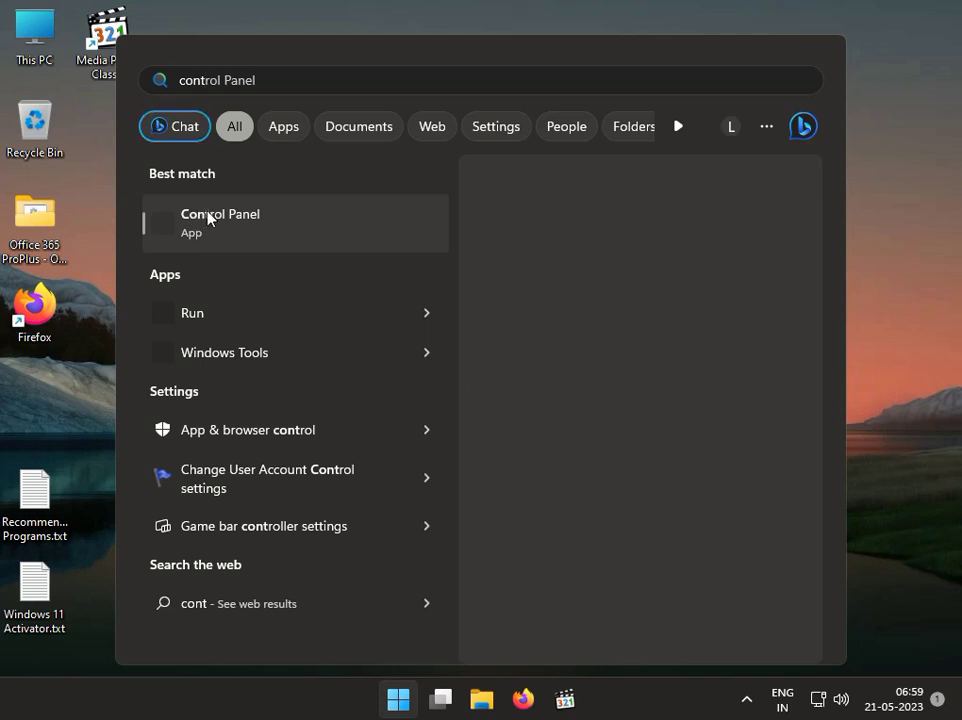
{"action": "left_click", "coordinate": [208, 217]}
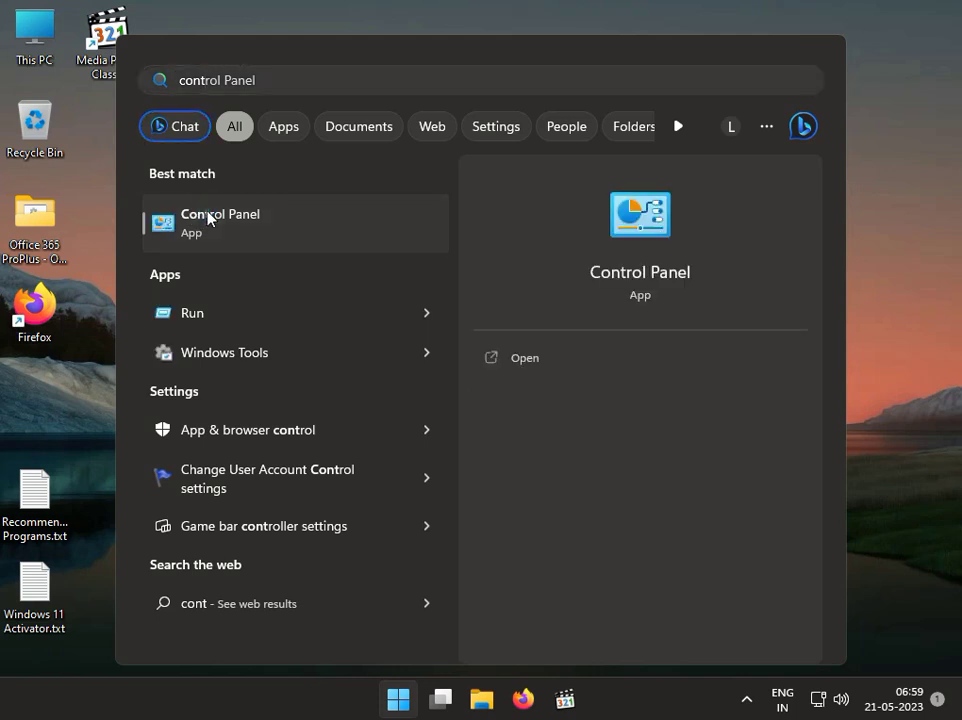
{"action": "left_click", "coordinate": [210, 217]}
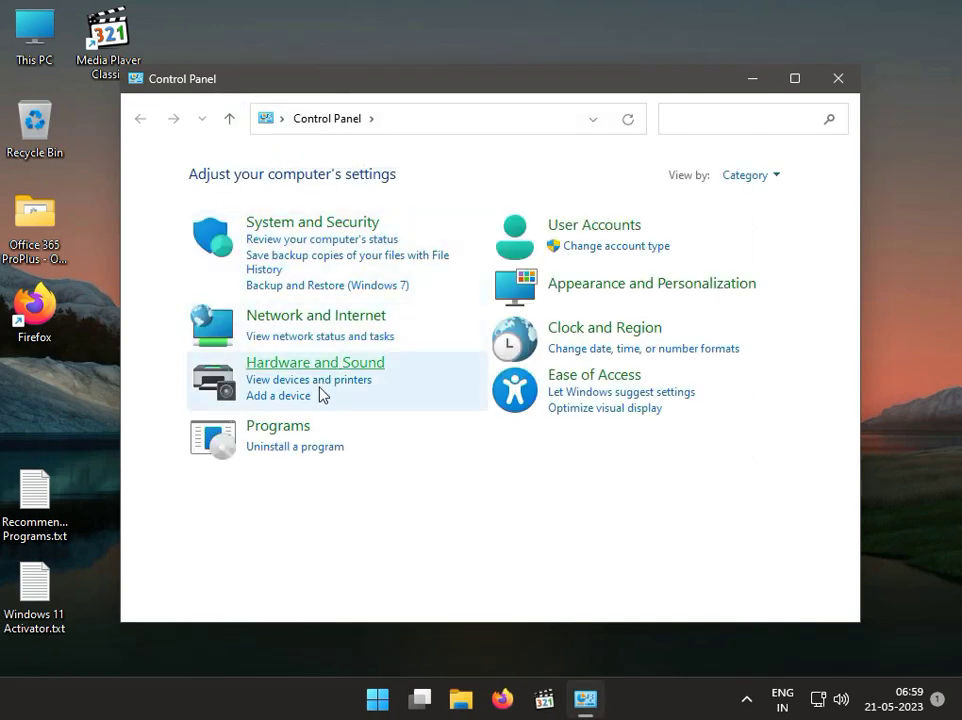
Go from Uninstall a program to the list of installed Windows updates
{"action": "left_click", "coordinate": [321, 445]}
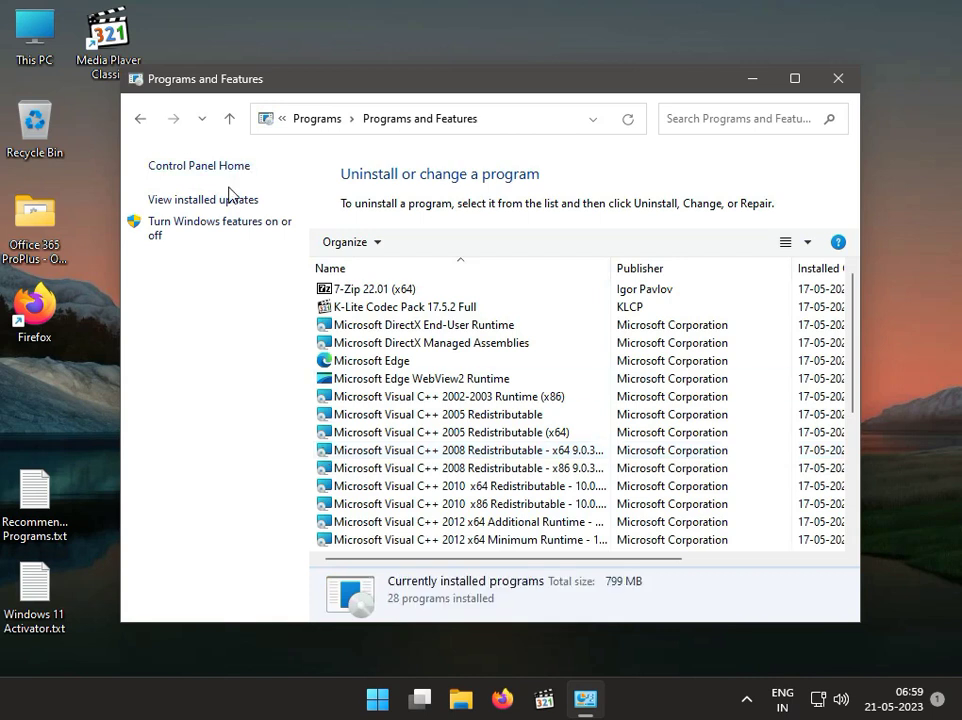
{"action": "left_click", "coordinate": [232, 202]}
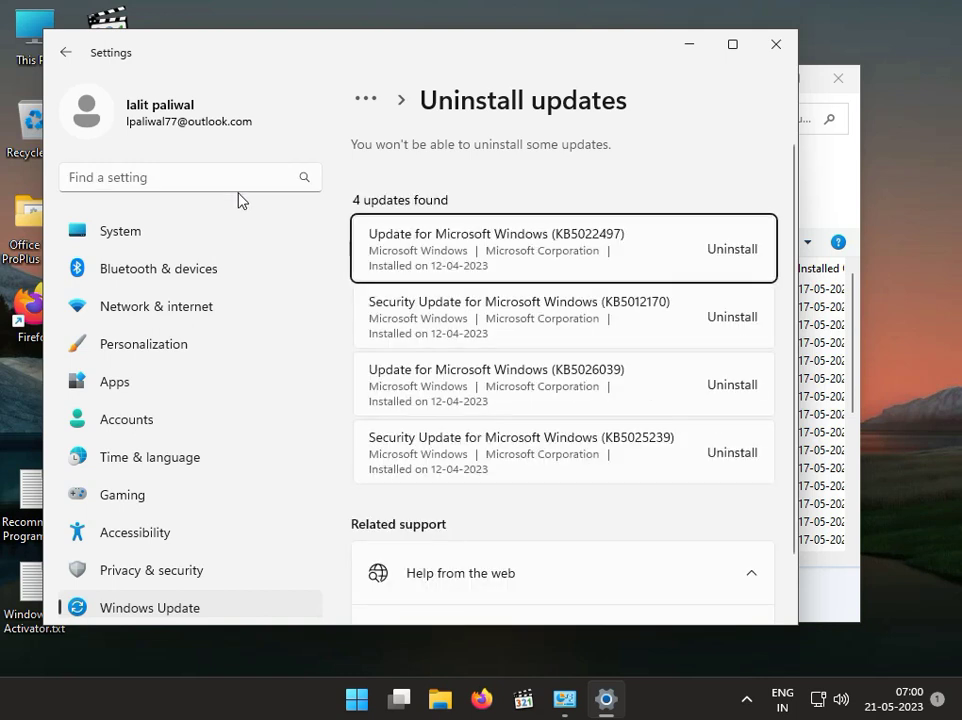
Uninstall update KB5022497, then close Settings and Programs and Features
{"action": "left_click", "coordinate": [681, 252]}
{"action": "left_click", "coordinate": [724, 248]}
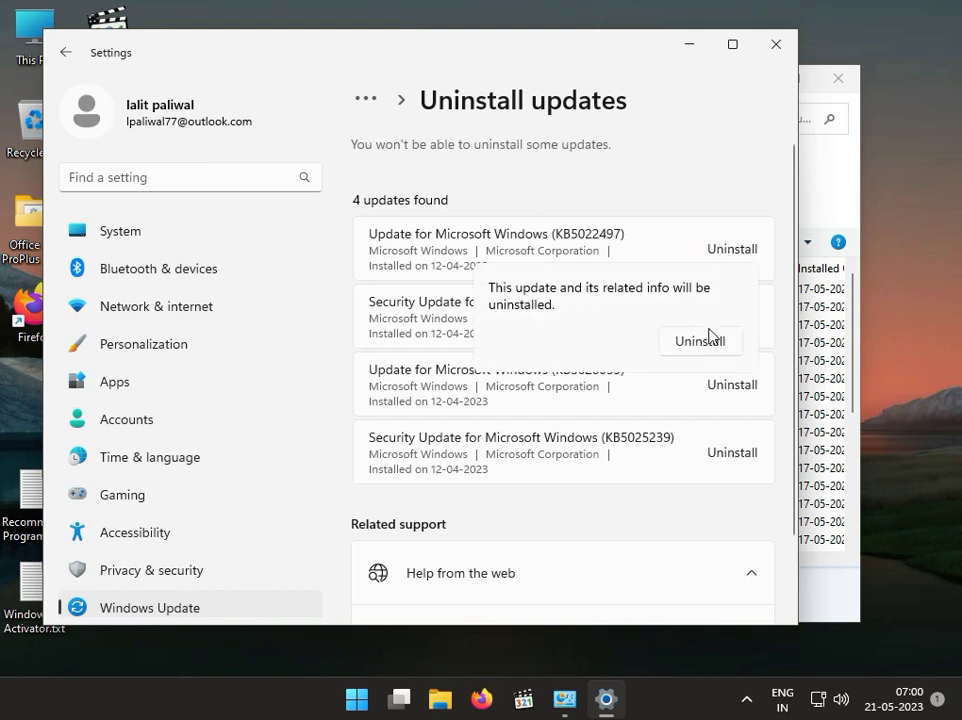
{"action": "left_click", "coordinate": [709, 339]}
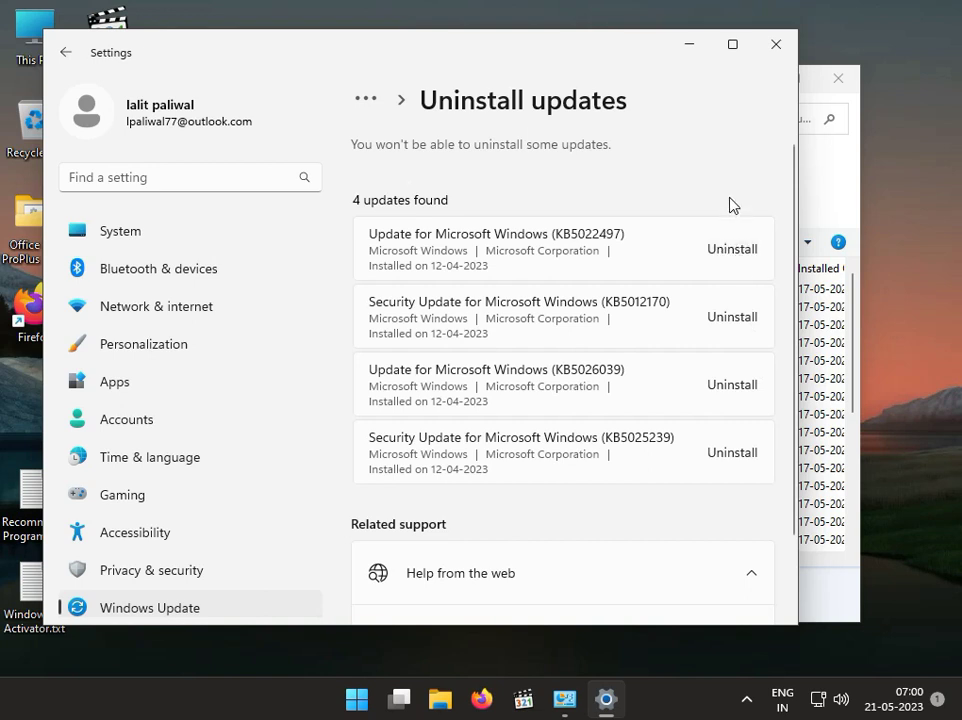
{"action": "left_click", "coordinate": [757, 52]}
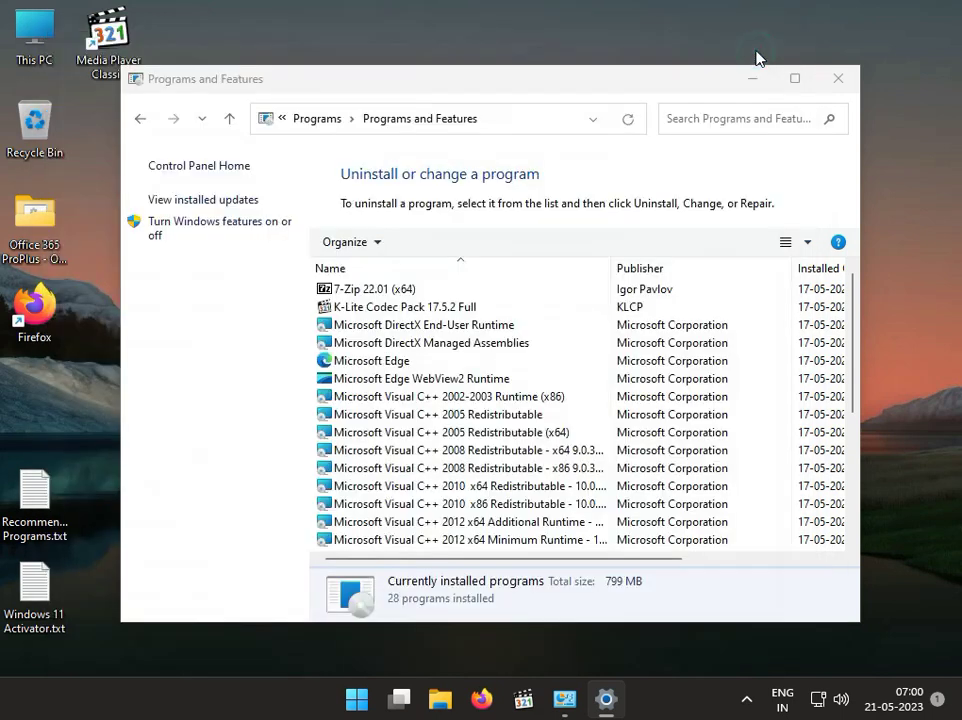
{"action": "left_click", "coordinate": [826, 80]}
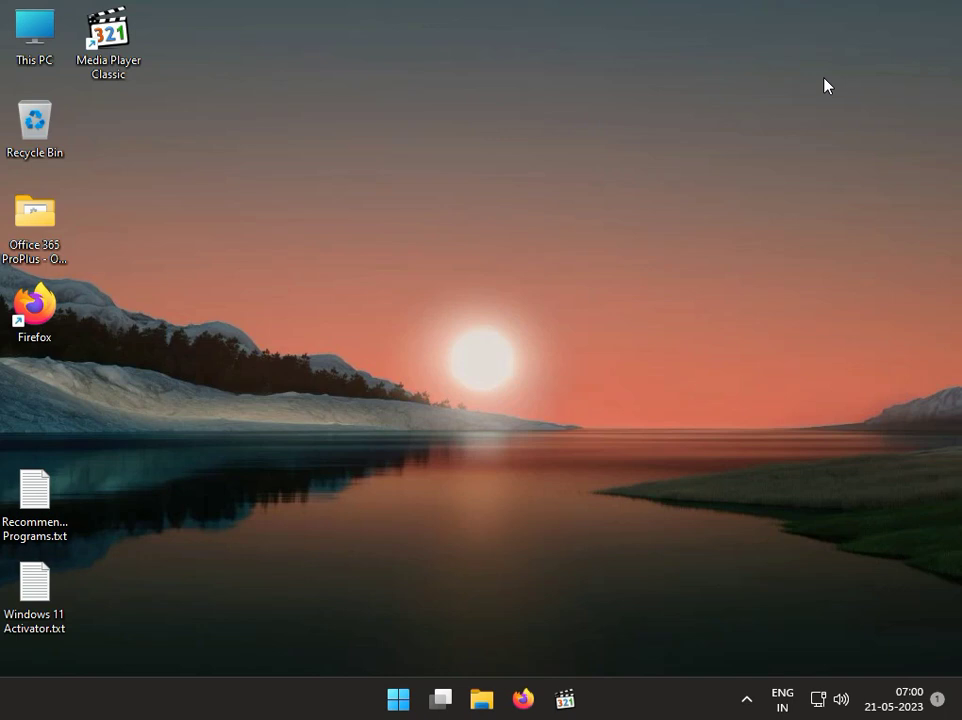
Launch the Settings app from the Start menu's pinned tiles
{"action": "left_click", "coordinate": [398, 699]}
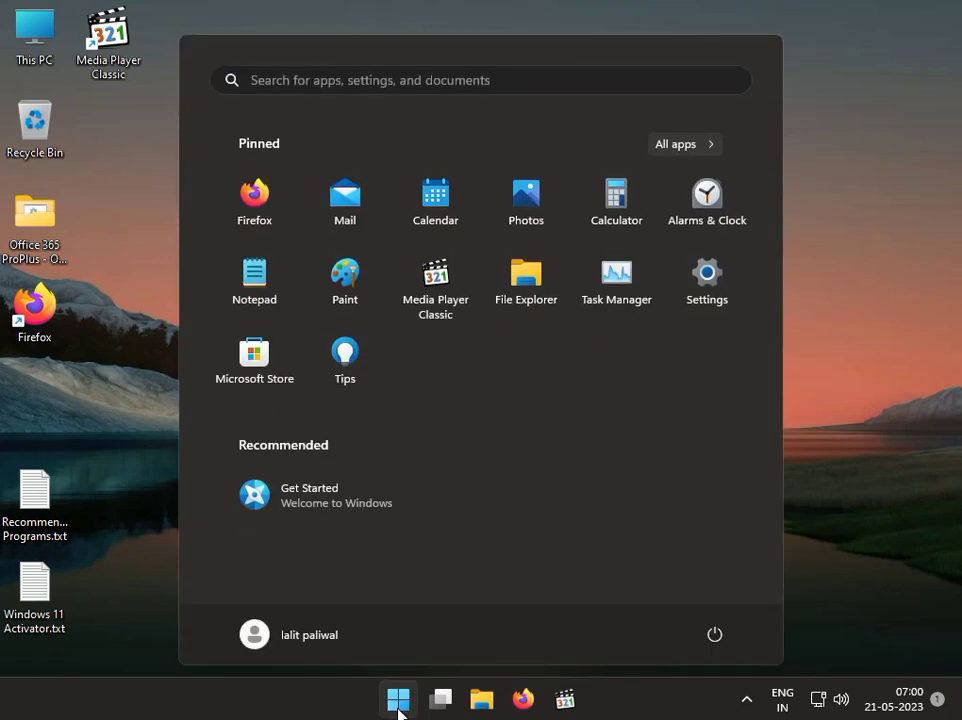
{"action": "left_click", "coordinate": [701, 277]}
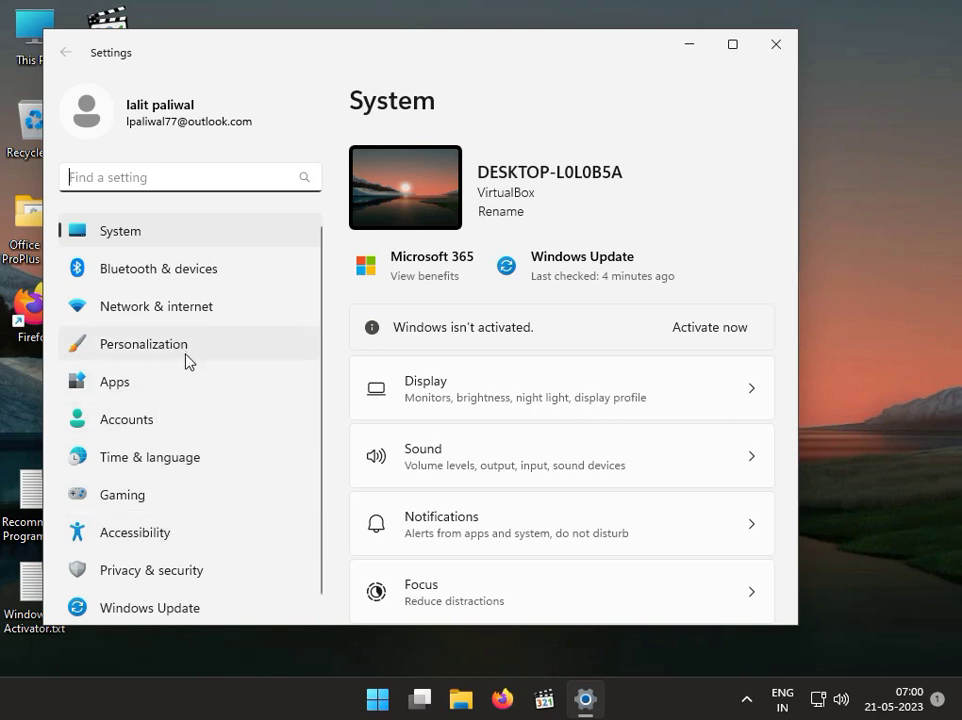
Show Apps > Installed apps, then enter '3DP net' in a Run box and cancel it
{"action": "left_click", "coordinate": [178, 384]}
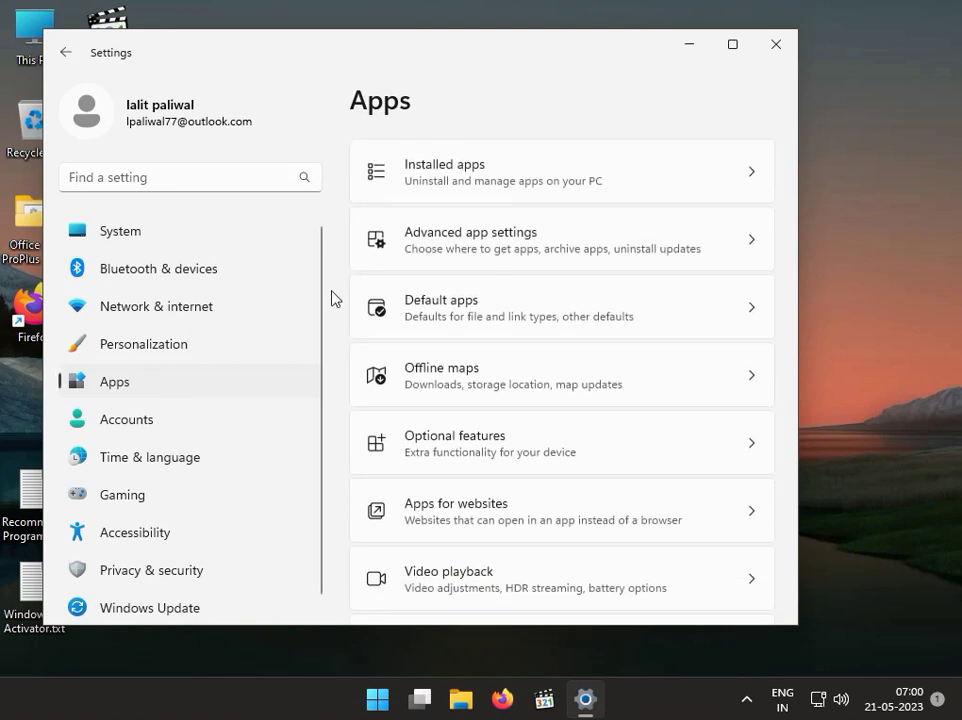
{"action": "left_click", "coordinate": [545, 192]}
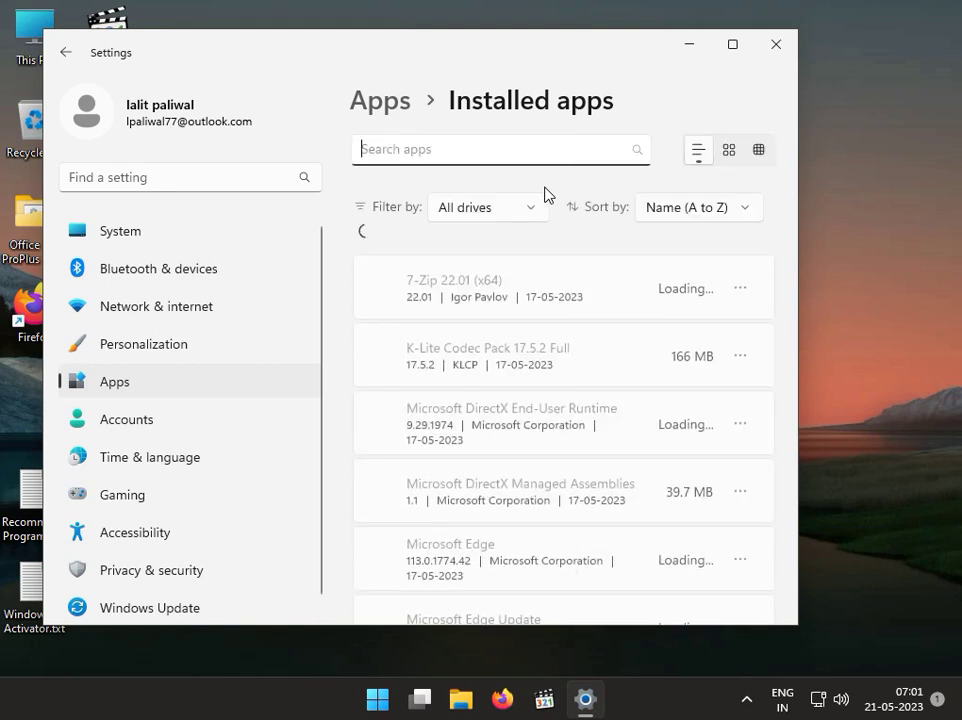
{"action": "key", "text": "super+r"}
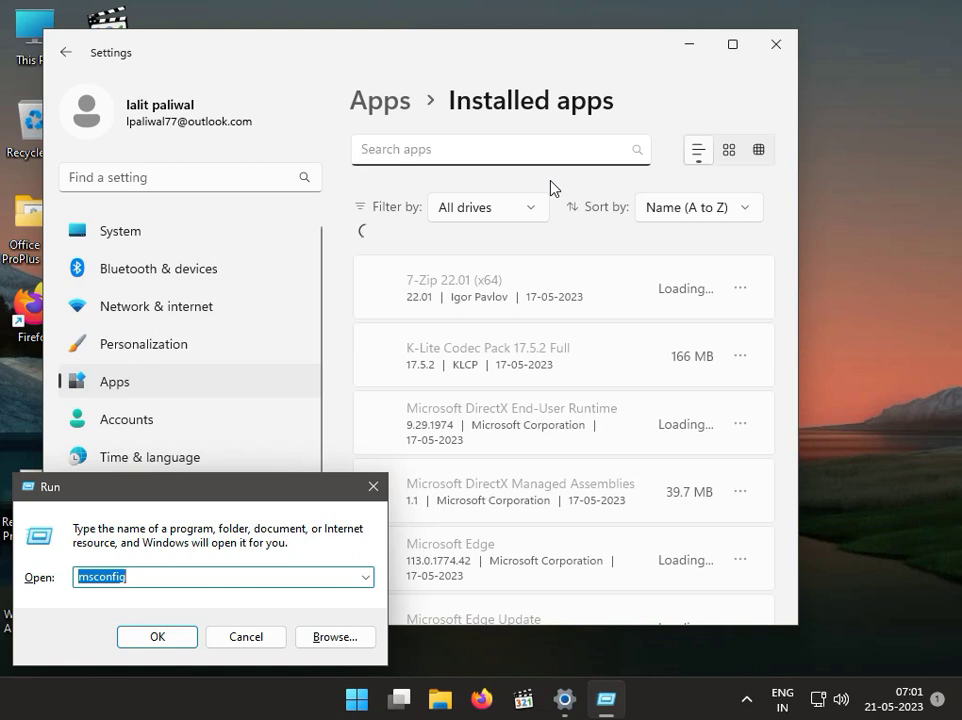
{"action": "type", "text": "DP "}
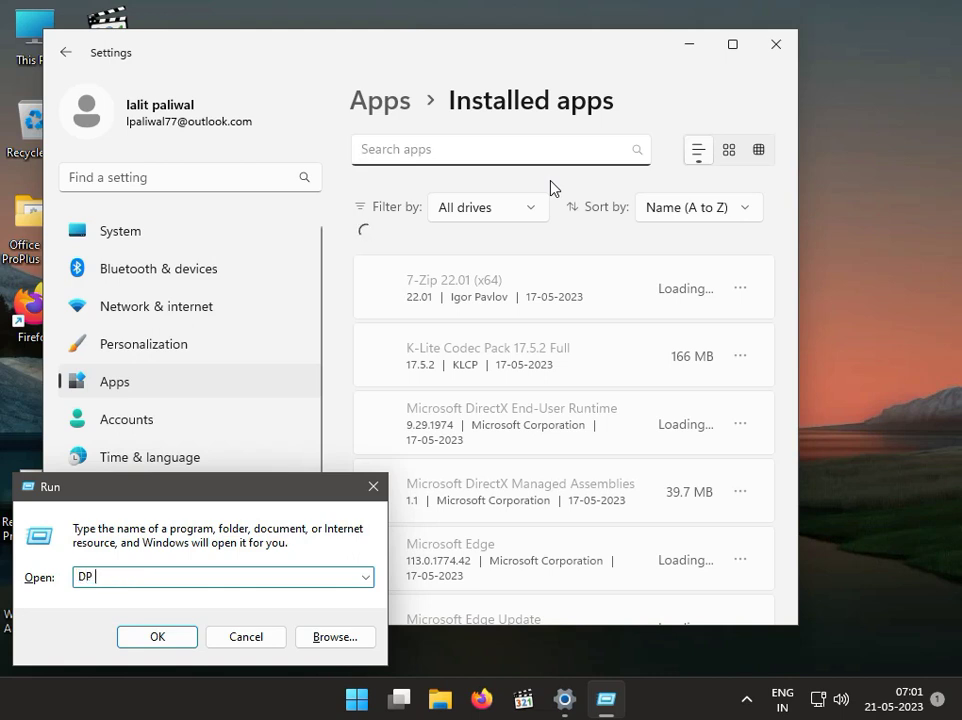
{"action": "type", "text": "net"}
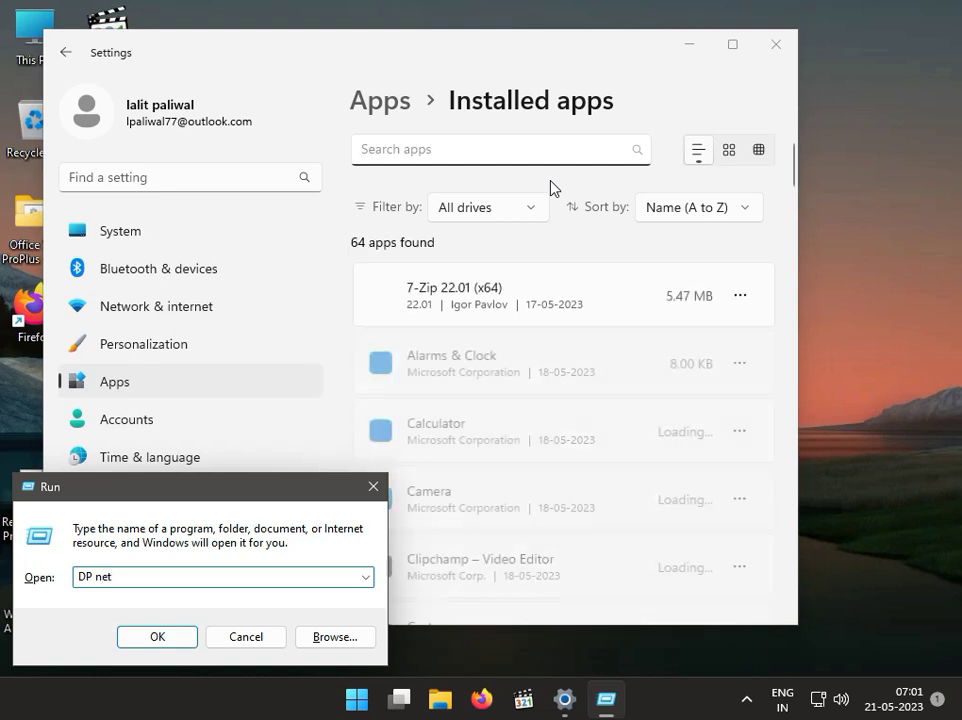
{"action": "key", "text": "Left"}
{"action": "key", "text": "Left"}
{"action": "key", "text": "Left"}
{"action": "key", "text": "Left"}
{"action": "key", "text": "Left"}
{"action": "key", "text": "Left"}
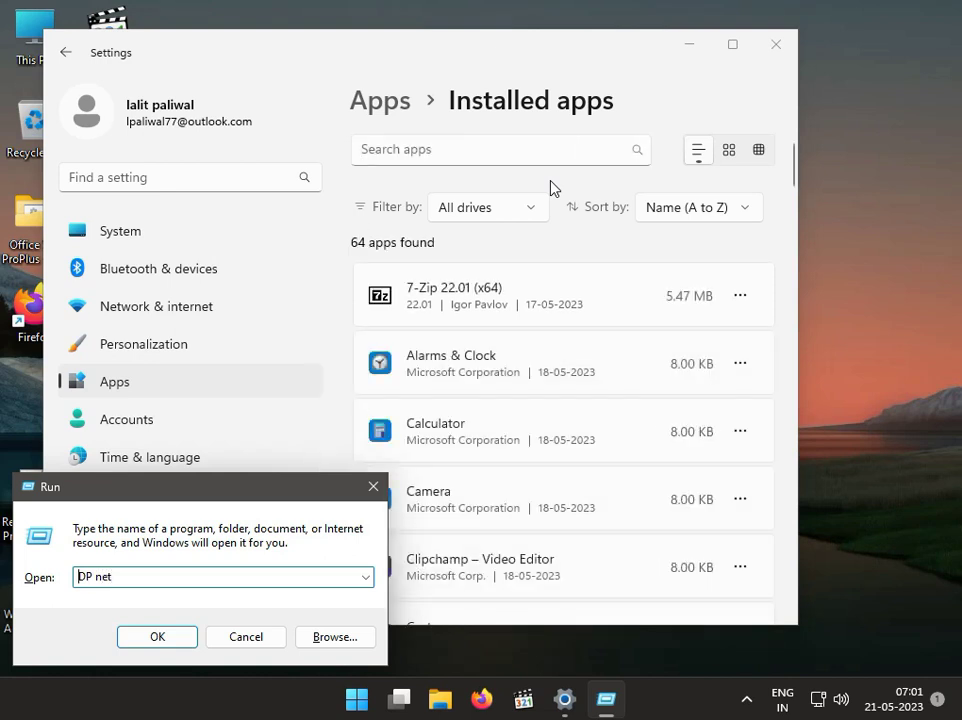
{"action": "type", "text": "3"}
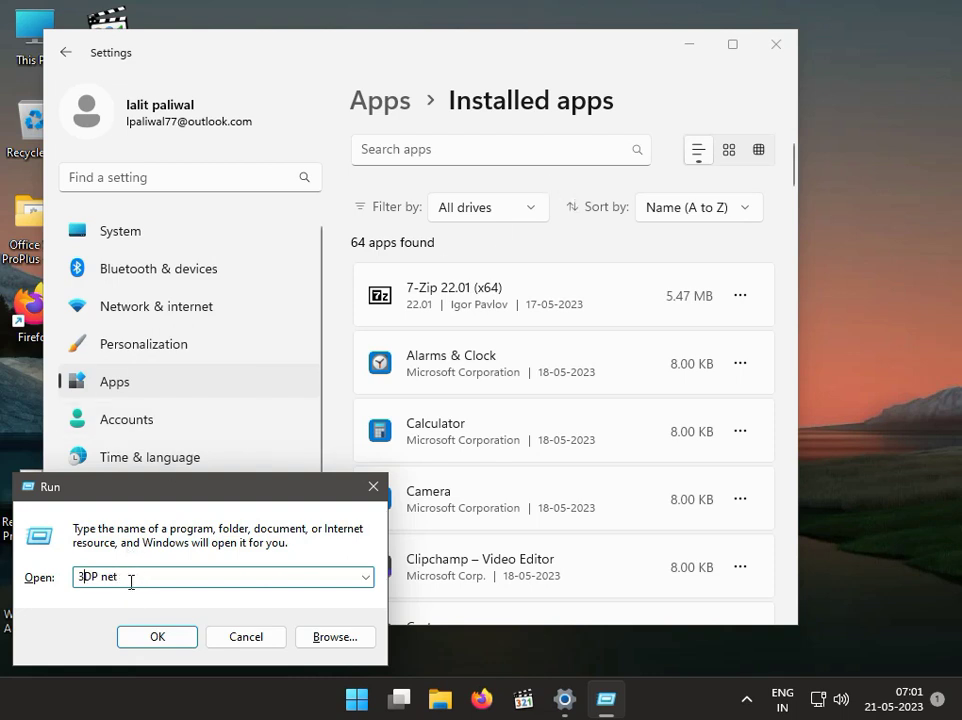
{"action": "left_click", "coordinate": [264, 637]}
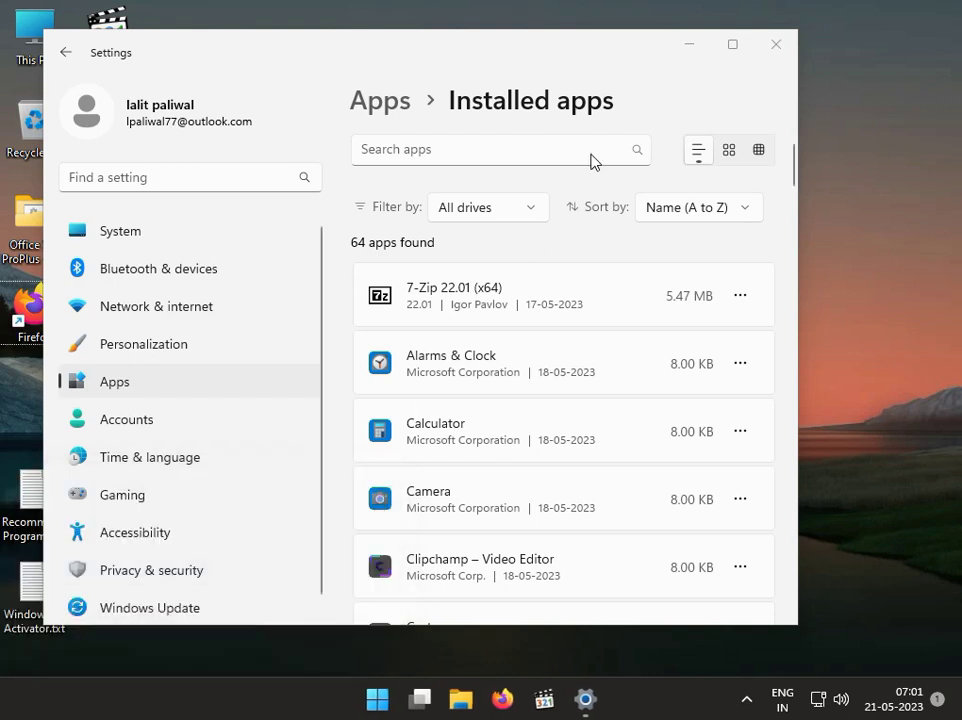
Reopen Settings and view the Windows Update page, where six available updates are downloading
{"action": "left_click", "coordinate": [776, 42]}
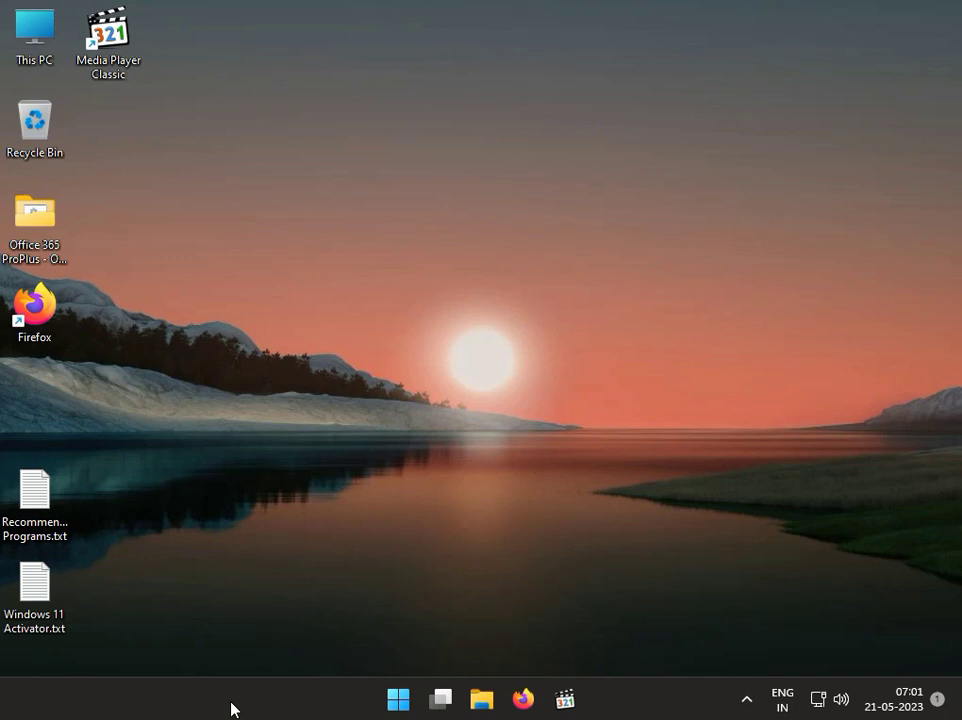
{"action": "left_click", "coordinate": [404, 705]}
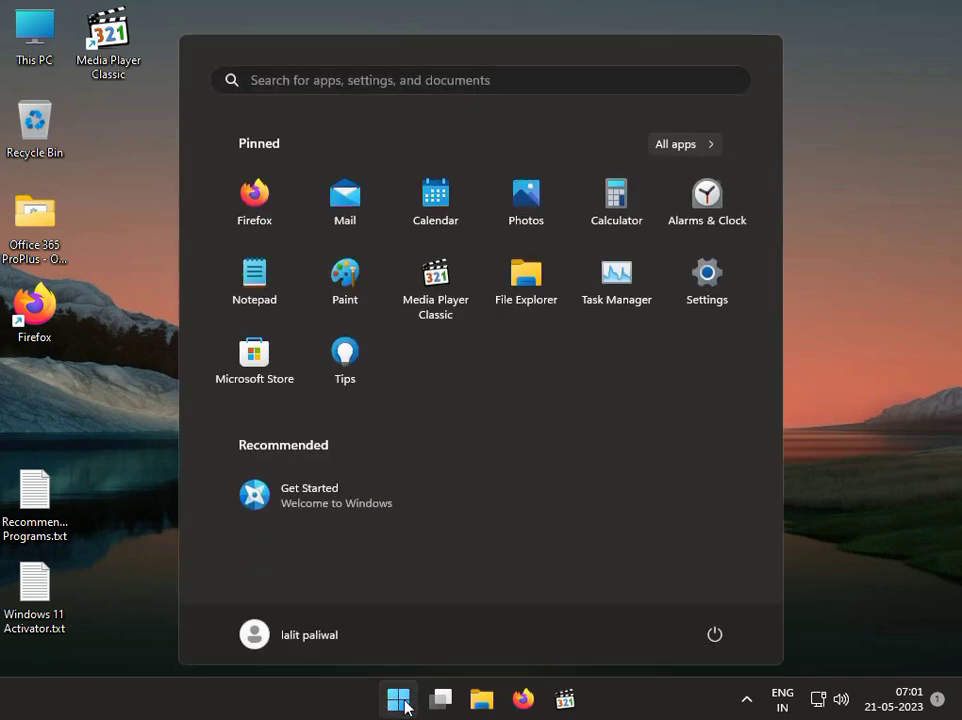
{"action": "left_click", "coordinate": [705, 272]}
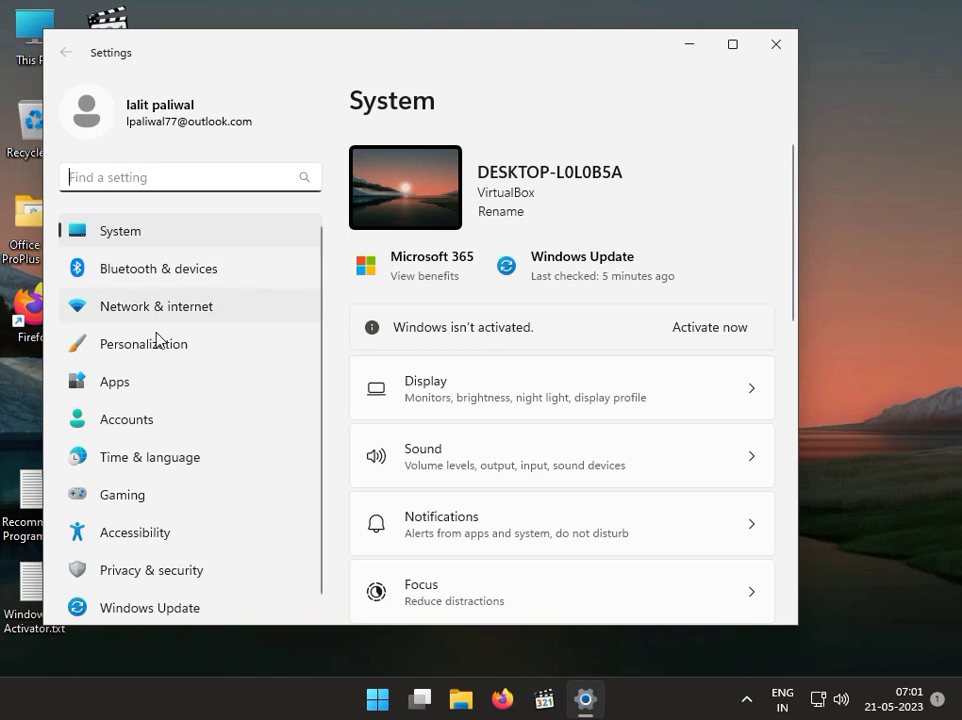
{"action": "left_click", "coordinate": [189, 605]}
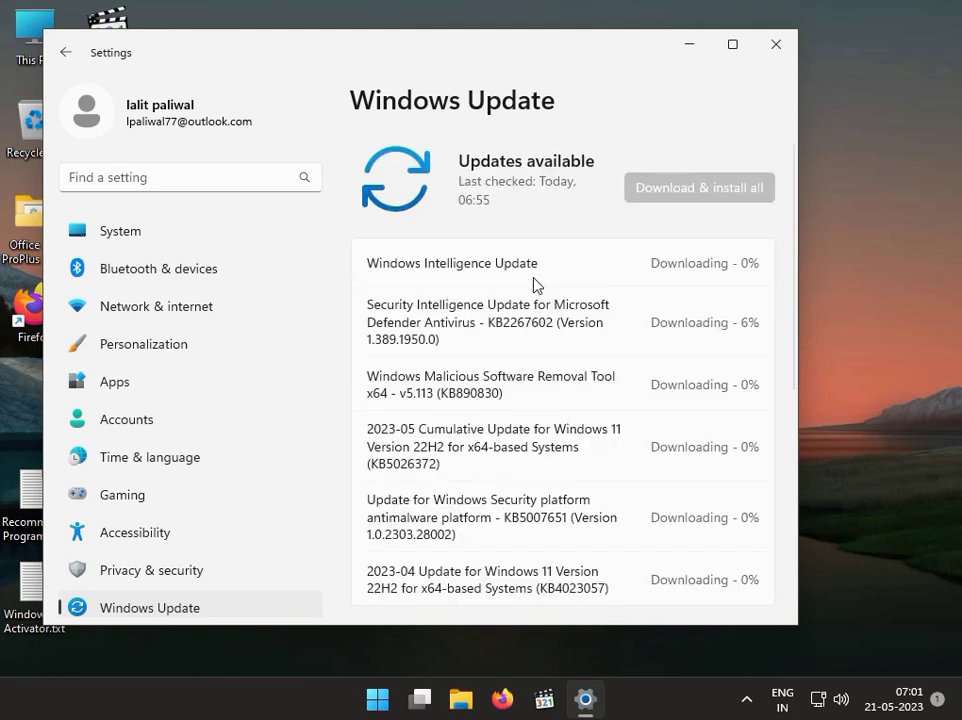
{"action": "scroll", "coordinate": [575, 300], "scroll_direction": "down", "scroll_amount": 3}
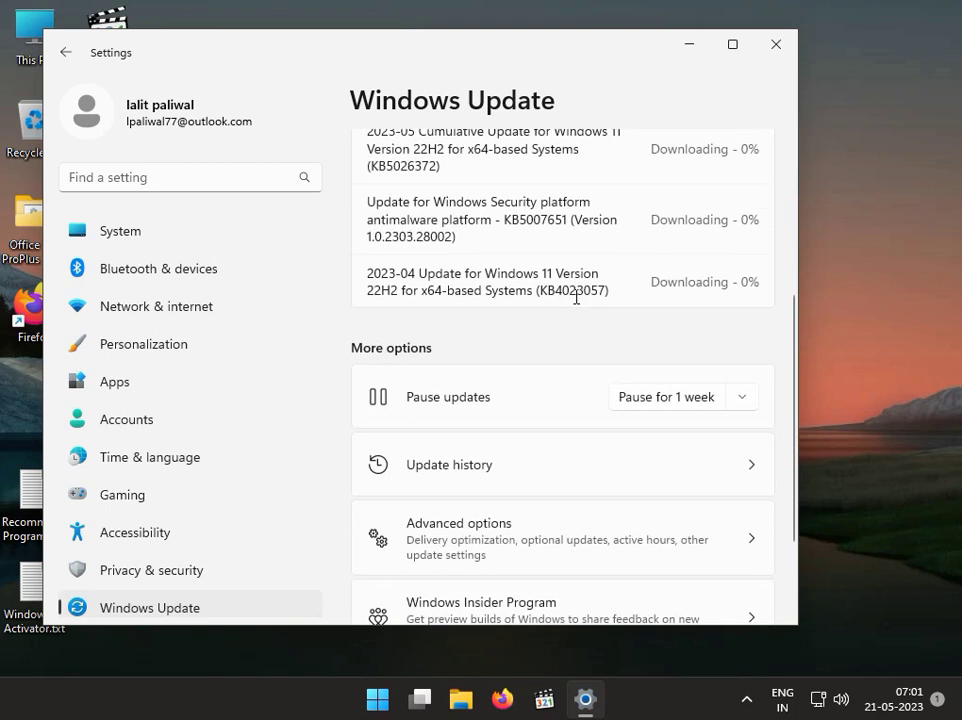
{"action": "scroll", "coordinate": [576, 298], "scroll_direction": "up", "scroll_amount": 3}
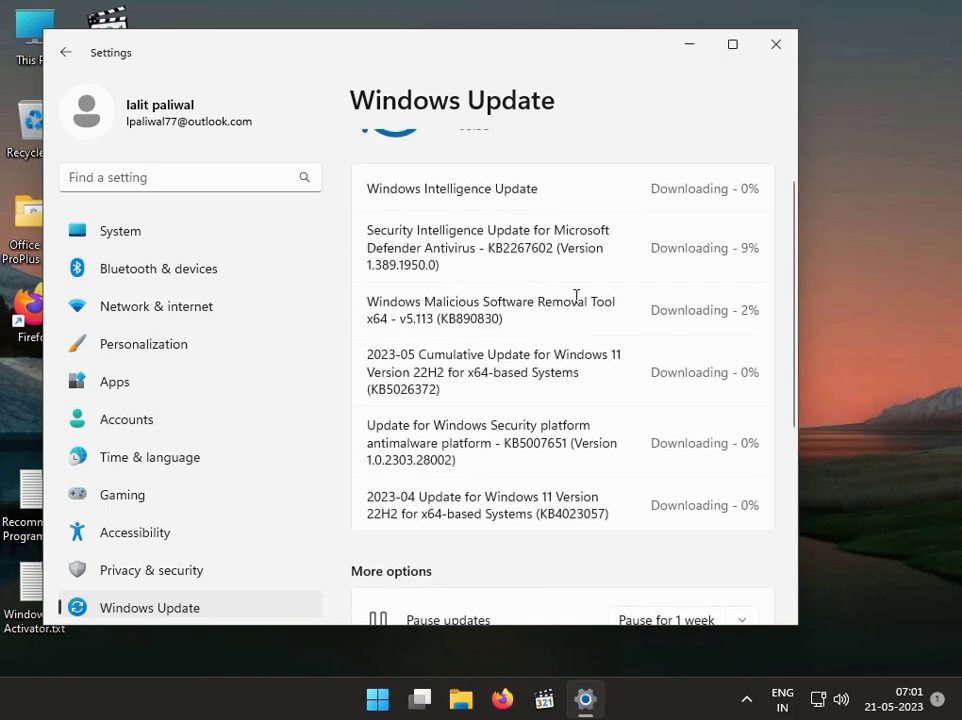
Search 'cmd' in Start and run Command Prompt as administrator
{"action": "left_click", "coordinate": [778, 44]}
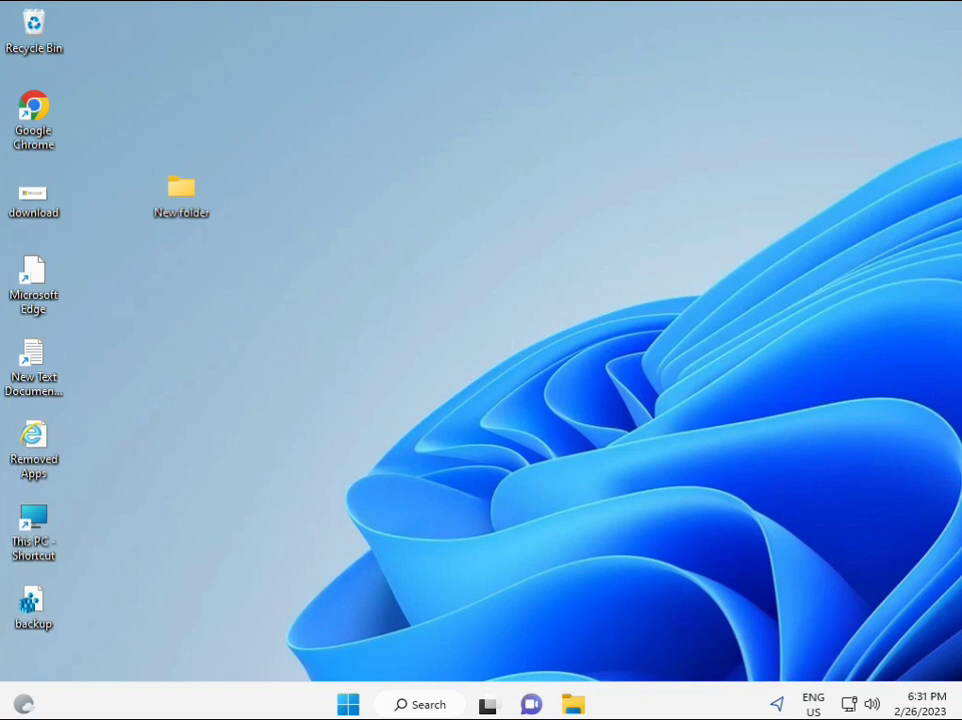
{"action": "left_click", "coordinate": [348, 705]}
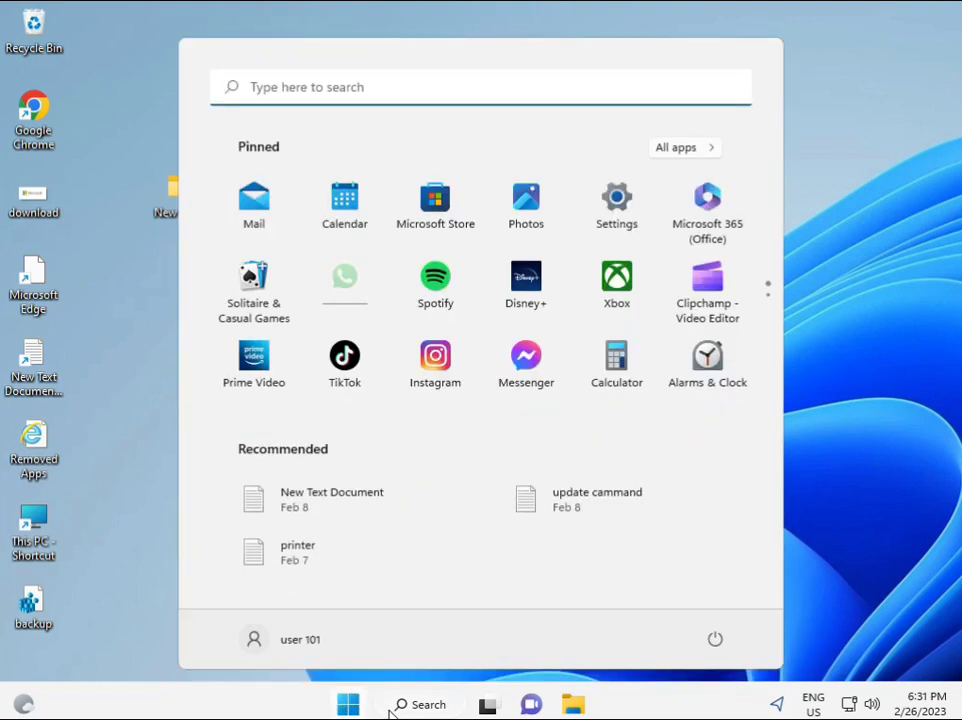
{"action": "type", "text": "cmd"}
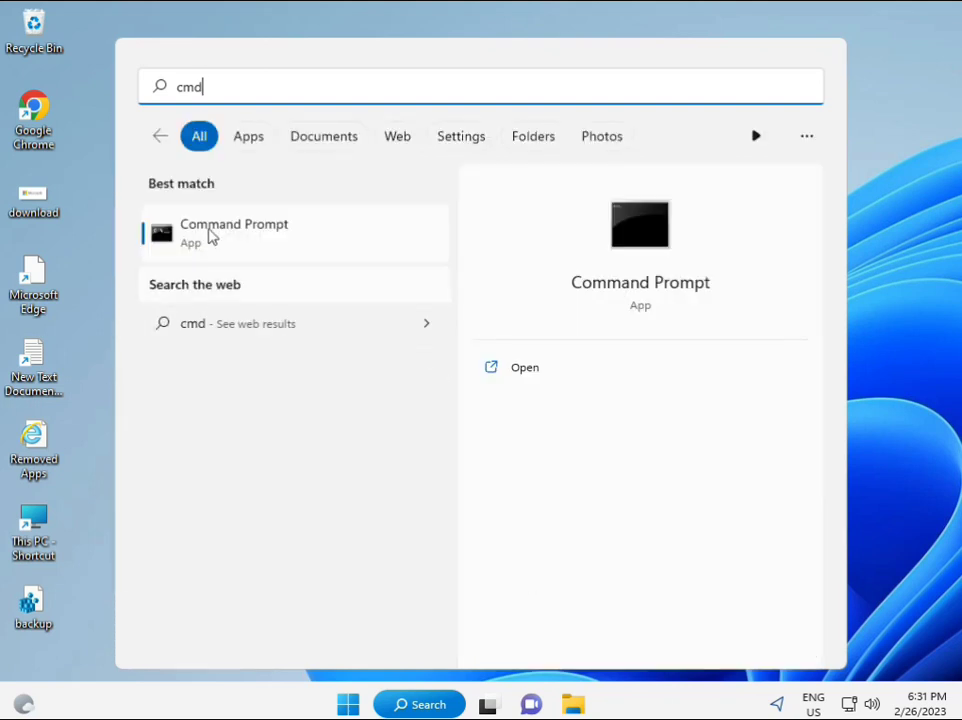
{"action": "left_click", "coordinate": [211, 234]}
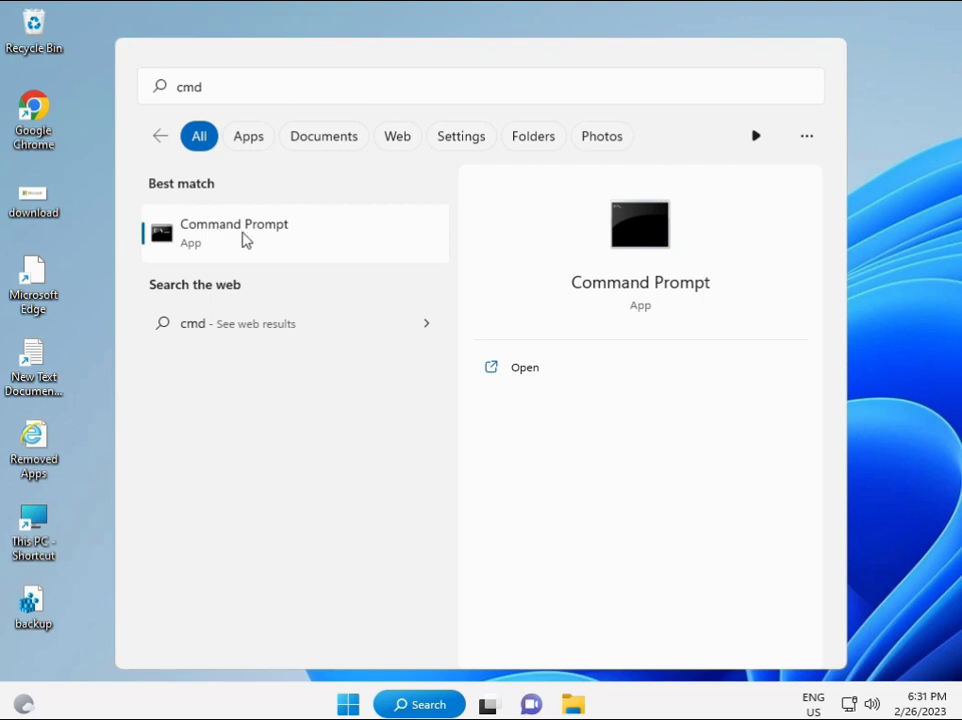
{"action": "right_click", "coordinate": [245, 240]}
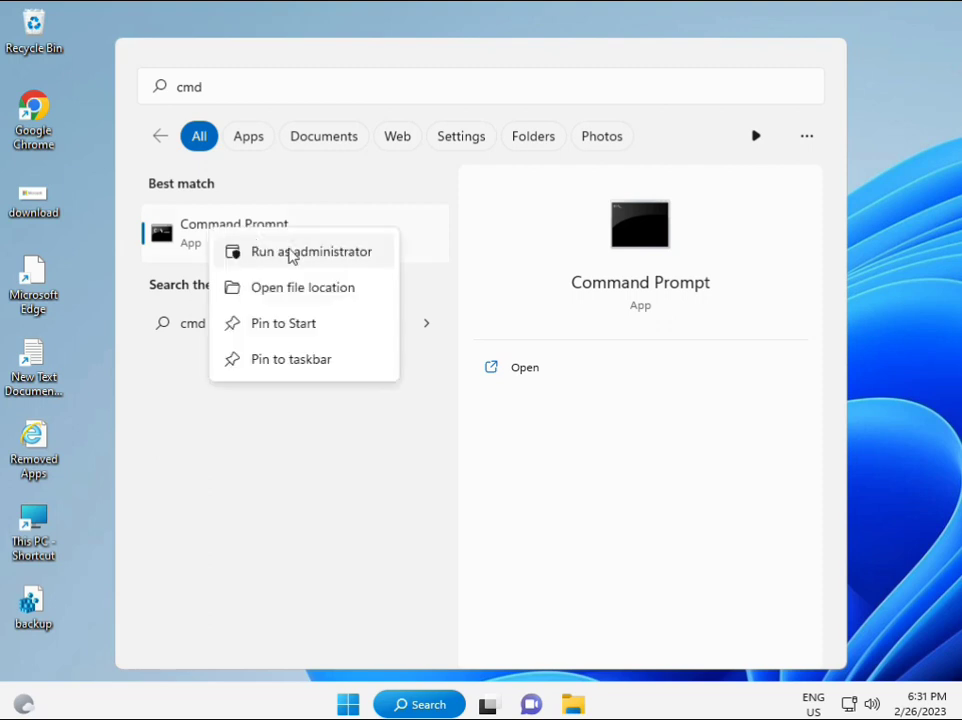
{"action": "key", "text": "Escape"}
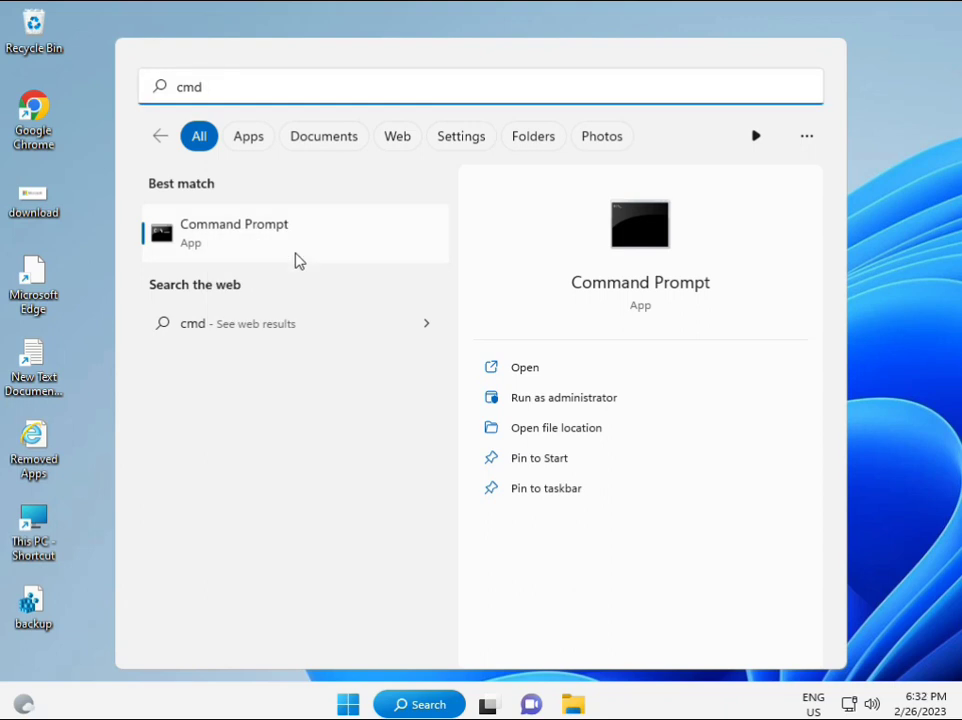
{"action": "left_click", "coordinate": [564, 397]}
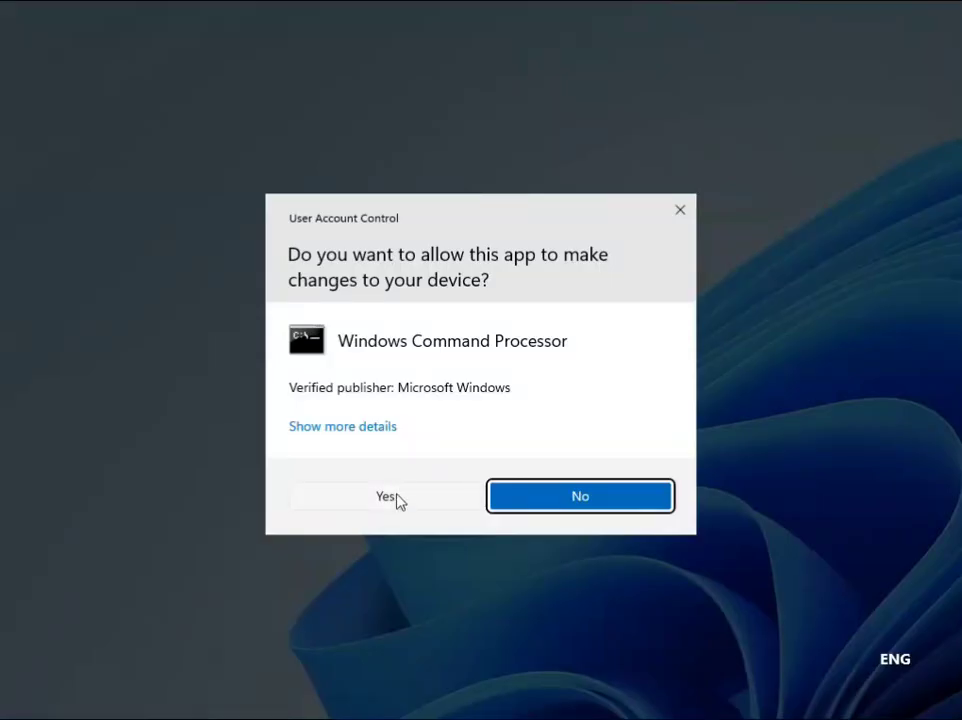
Approve the UAC prompt and run sfc /scannow, which reports no integrity violations
{"action": "left_click", "coordinate": [397, 496]}
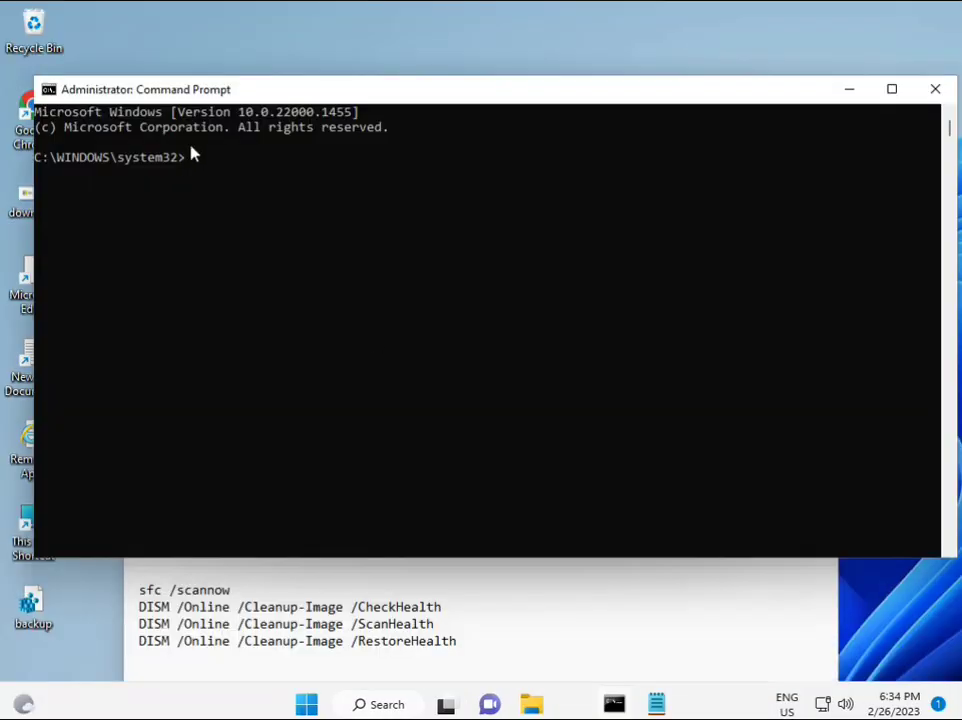
{"action": "left_click", "coordinate": [192, 155]}
{"action": "type", "text": "sc"}
{"action": "key", "text": "BackSpace"}
{"action": "key", "text": "BackSpace"}
{"action": "type", "text": "sfc /scannow"}
{"action": "key", "text": "Return"}
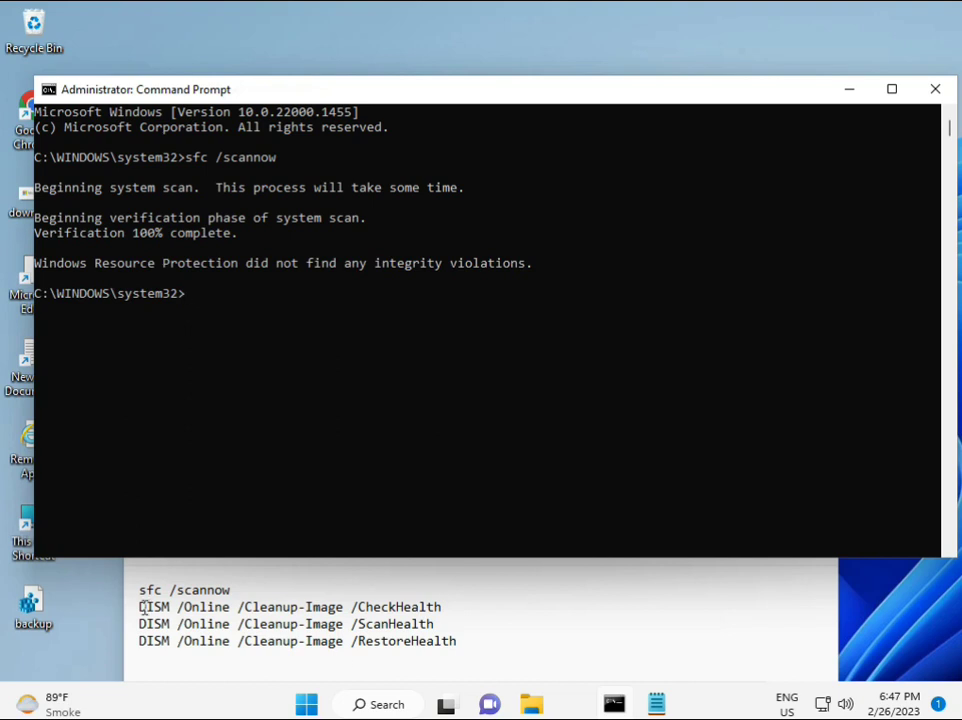
Copy the DISM /Online /Cleanup-Image /CheckHealth line from the Notepad list
{"action": "left_click_drag", "start_coordinate": [141, 607], "coordinate": [451, 608]}
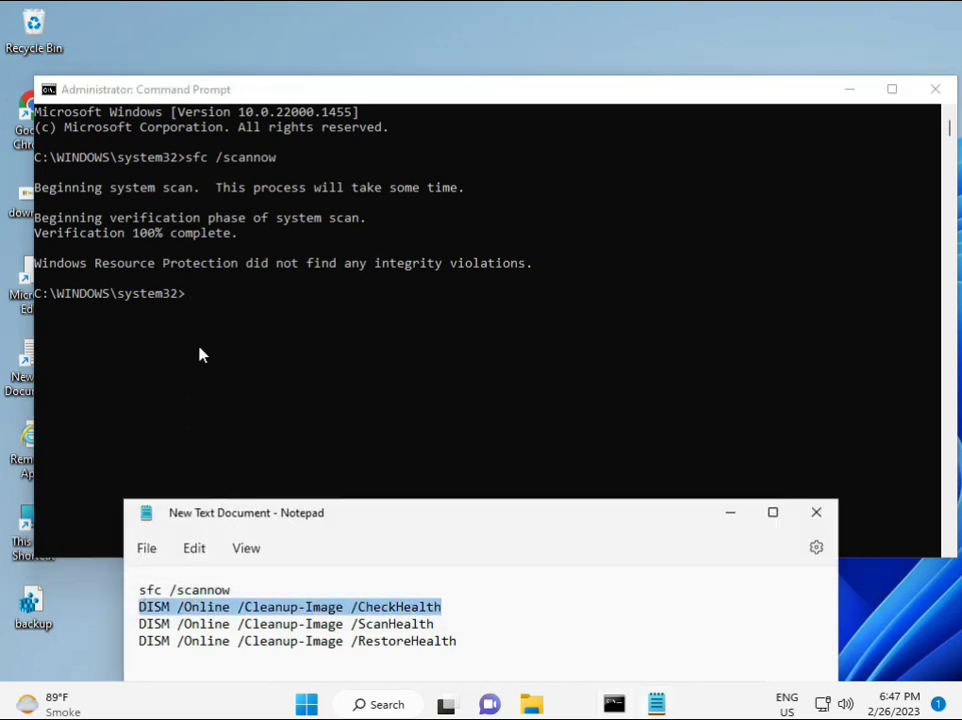
{"action": "right_click", "coordinate": [256, 608]}
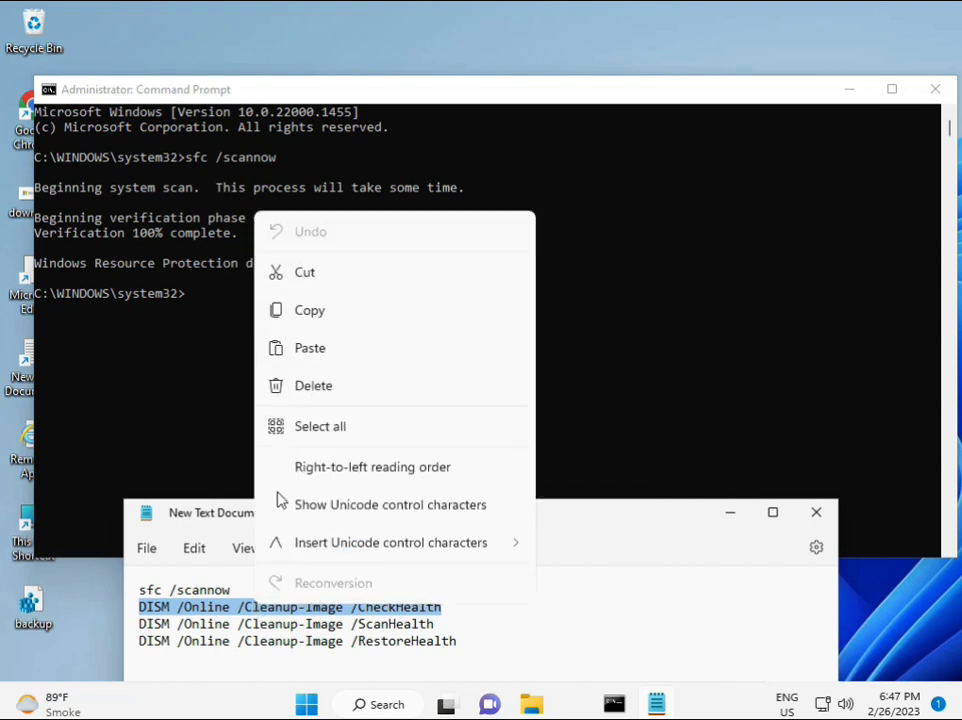
{"action": "left_click", "coordinate": [303, 320]}
Paste the CheckHealth command into Command Prompt and run it, reporting no component store corruption
{"action": "left_click", "coordinate": [193, 300]}
{"action": "left_click", "coordinate": [190, 298]}
{"action": "right_click", "coordinate": [188, 298]}
{"action": "right_click", "coordinate": [76, 93]}
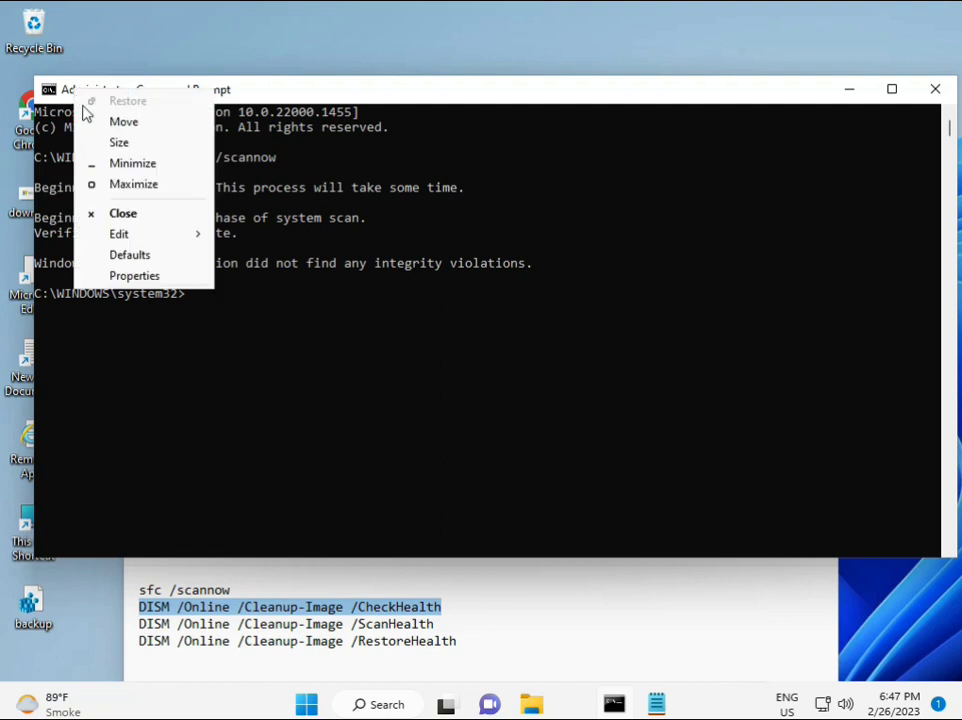
{"action": "mouse_move", "coordinate": [165, 232]}
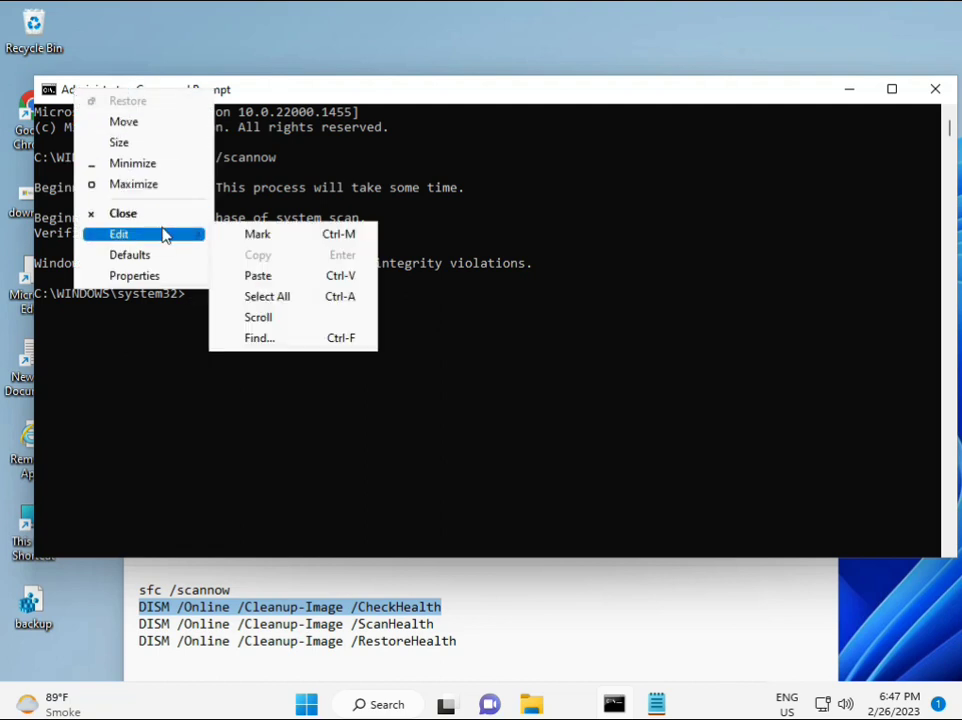
{"action": "left_click", "coordinate": [253, 275]}
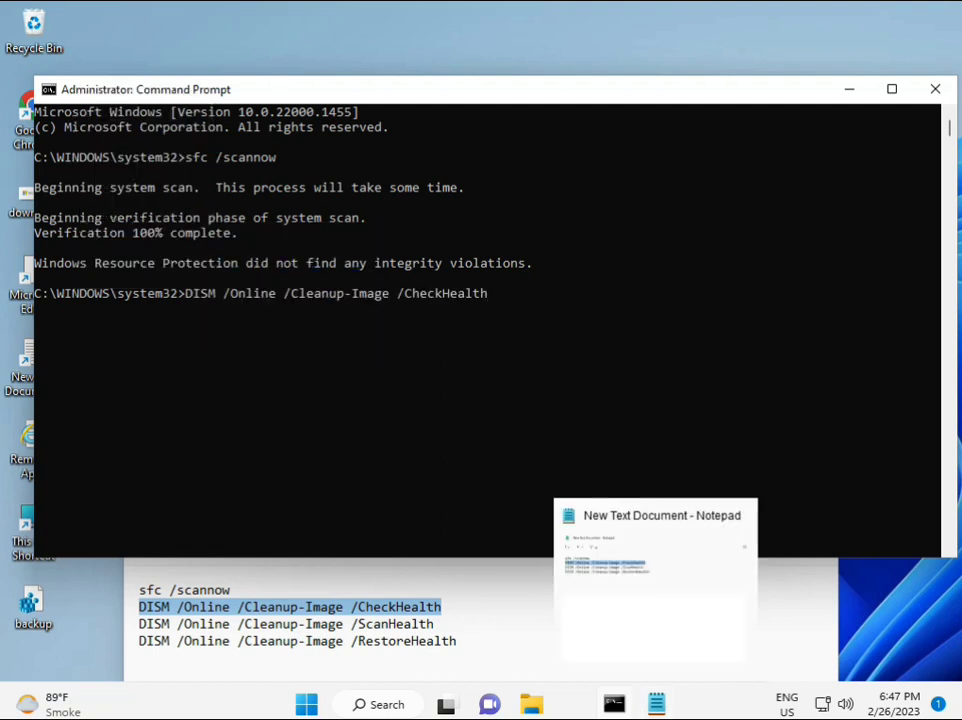
{"action": "left_click", "coordinate": [196, 300]}
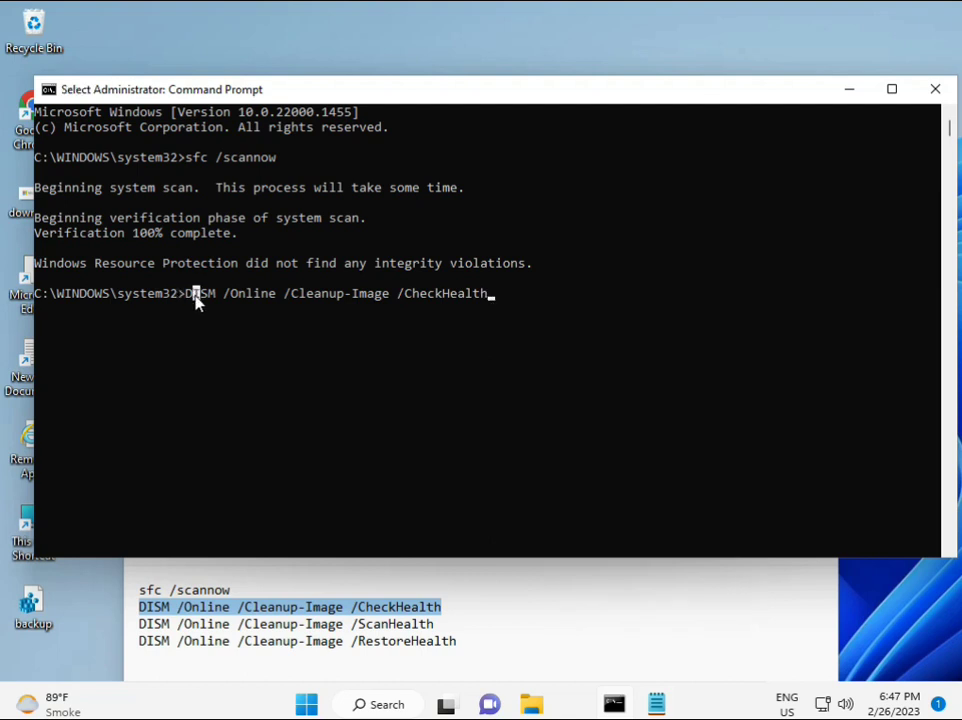
{"action": "key", "text": "Escape"}
{"action": "key", "text": "Return"}
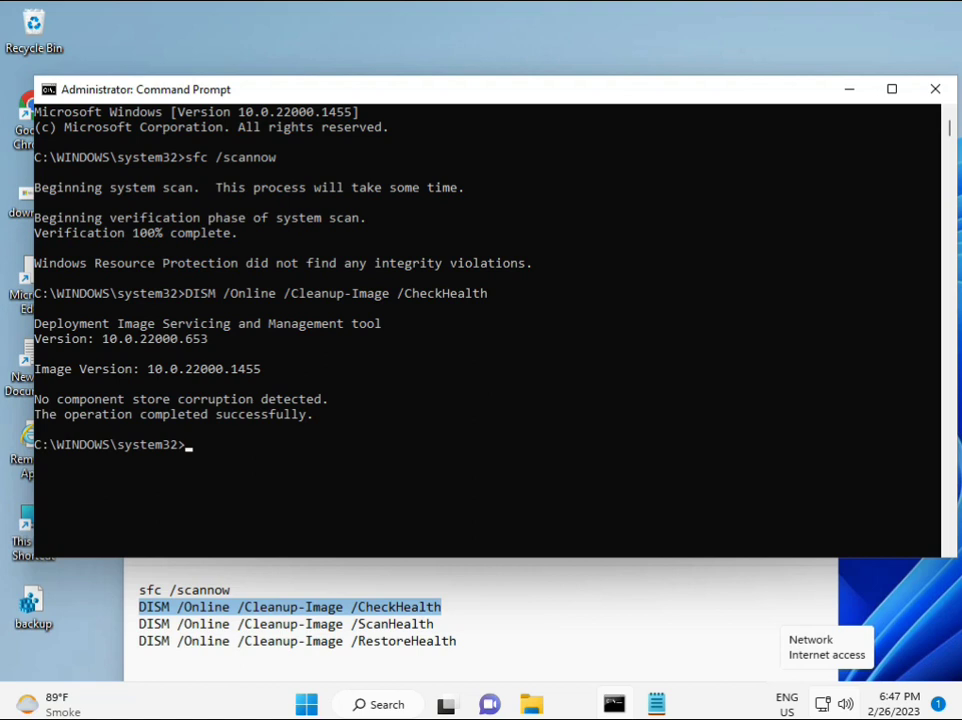
{"action": "left_click", "coordinate": [142, 626]}
Copy the ScanHealth line from Notepad and run DISM /Online /Cleanup-Image /ScanHealth to 100%
{"action": "left_click_drag", "start_coordinate": [142, 626], "coordinate": [455, 625]}
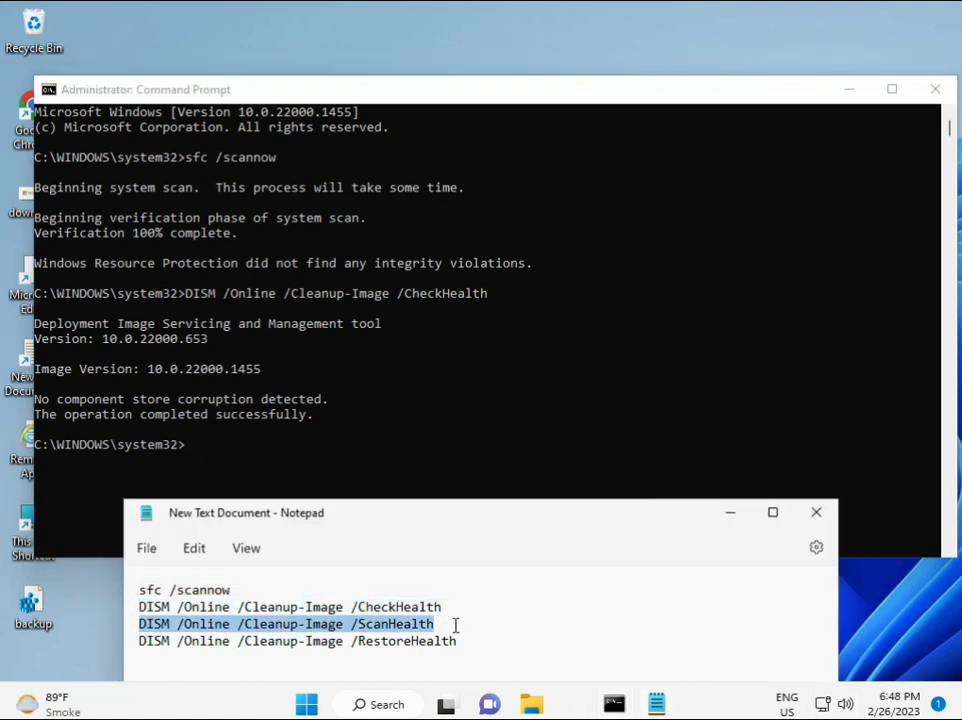
{"action": "right_click", "coordinate": [424, 626]}
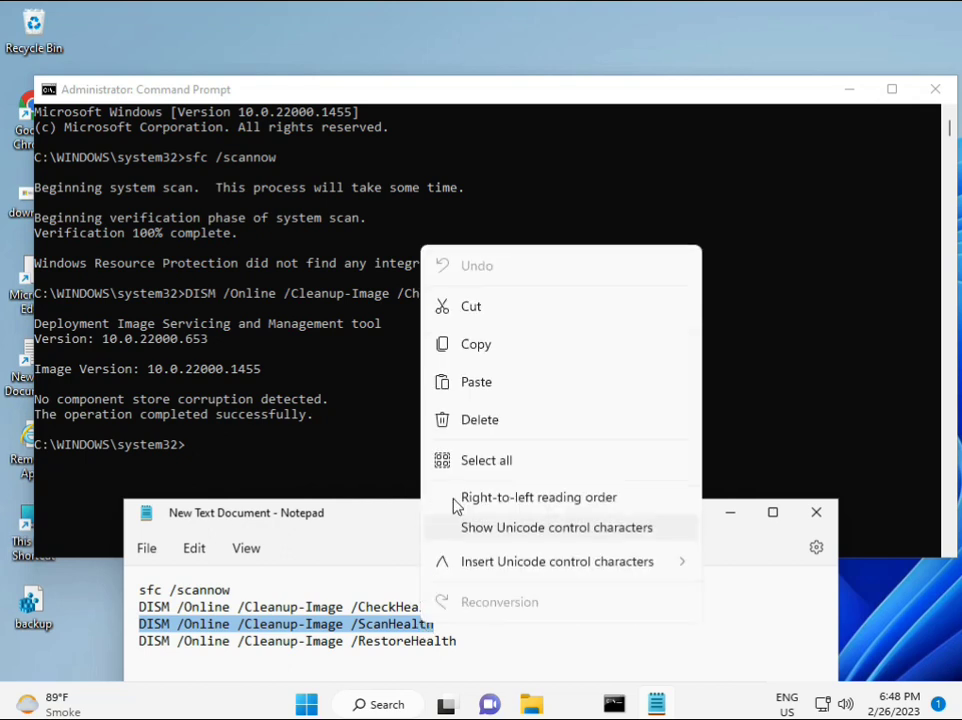
{"action": "left_click", "coordinate": [467, 352]}
{"action": "left_click", "coordinate": [195, 455]}
{"action": "left_click", "coordinate": [195, 455]}
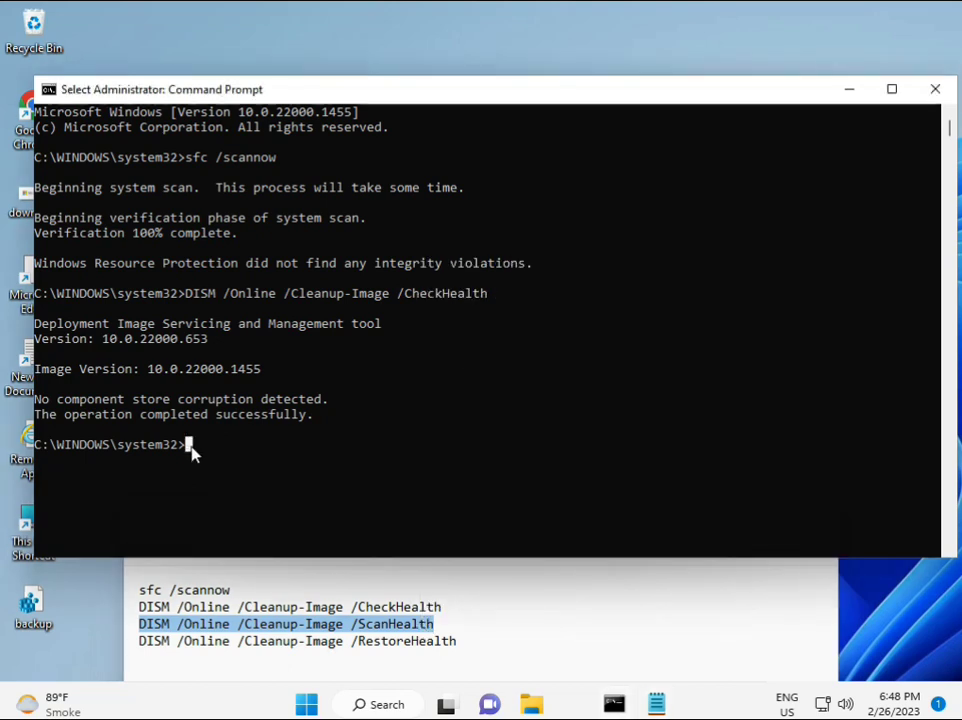
{"action": "right_click", "coordinate": [195, 455]}
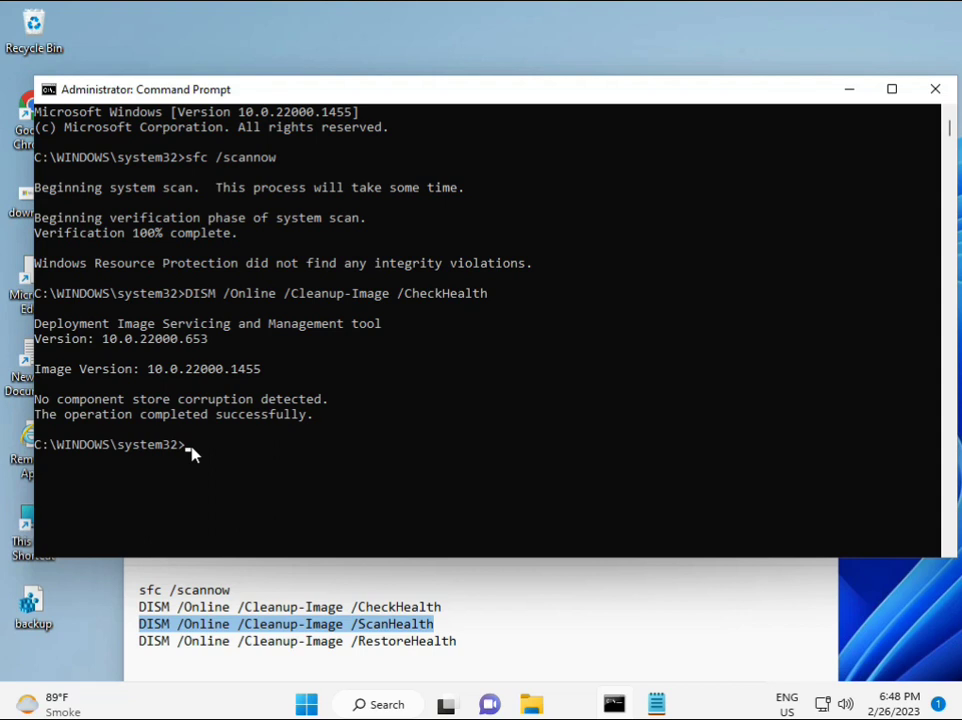
{"action": "right_click", "coordinate": [192, 453]}
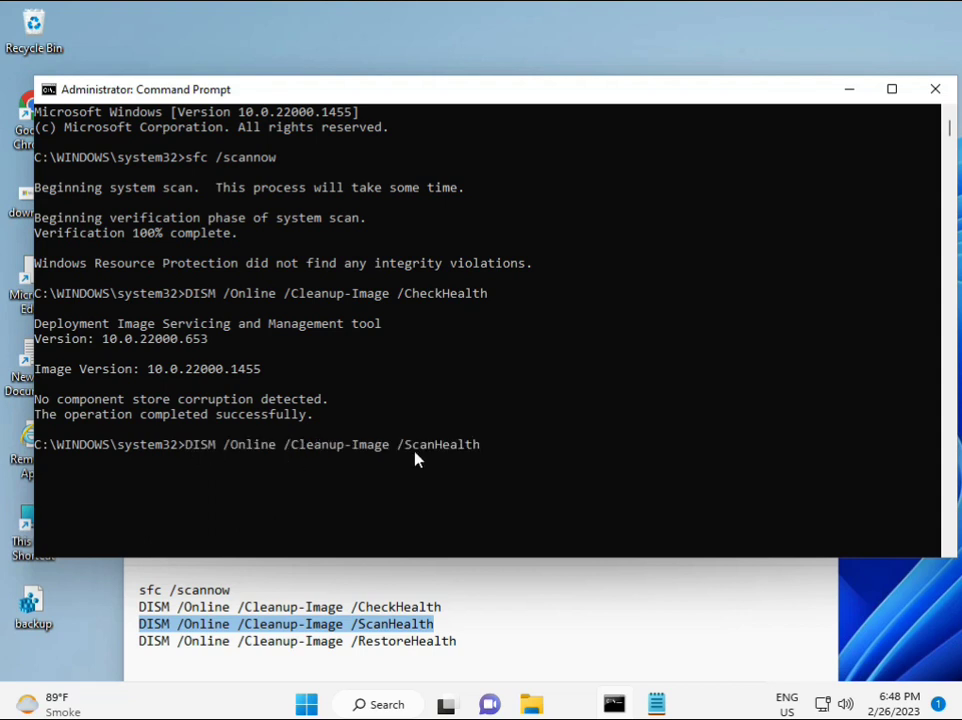
{"action": "key", "text": "Return"}
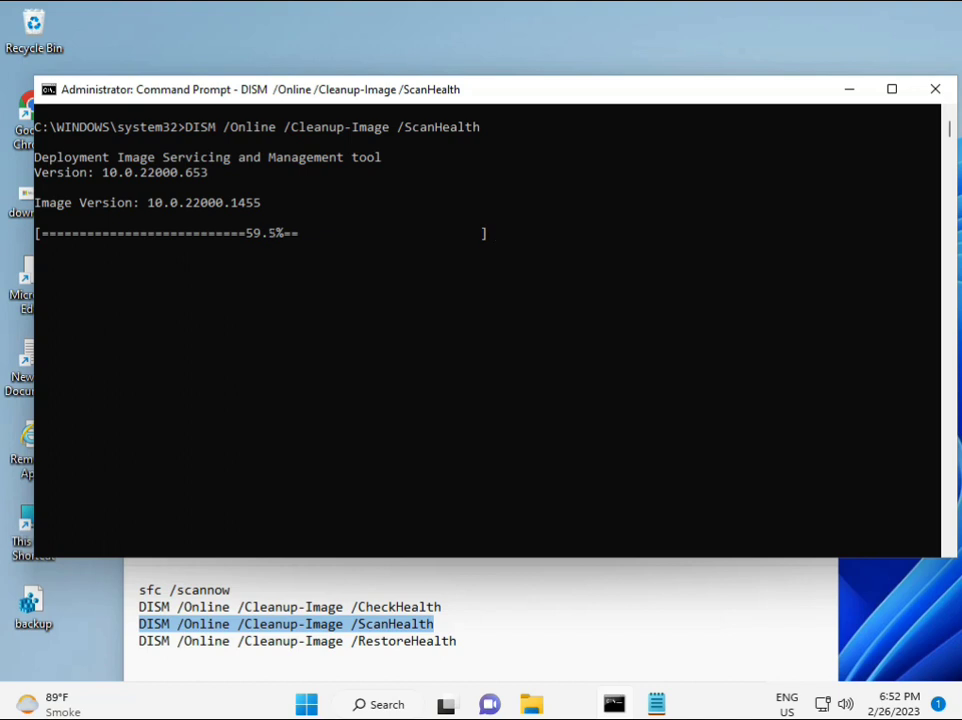
{"action": "key", "text": "super+space"}
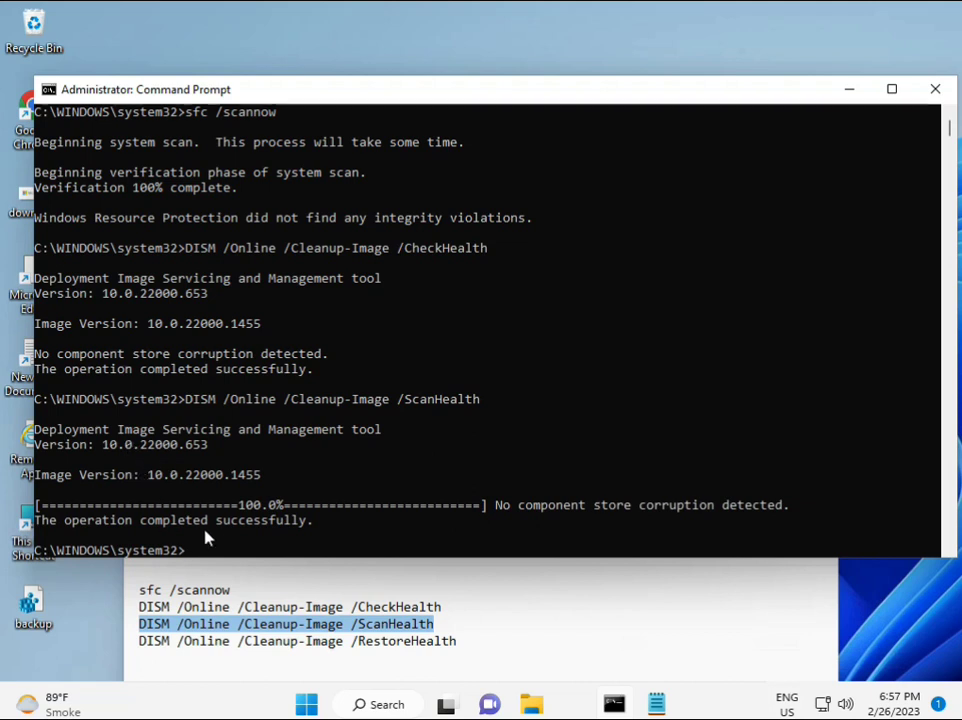
Select and copy the DISM /Online /Cleanup-Image /RestoreHealth line in Notepad
{"action": "left_click_drag", "start_coordinate": [211, 528], "coordinate": [318, 522]}
{"action": "double_click", "coordinate": [226, 643]}
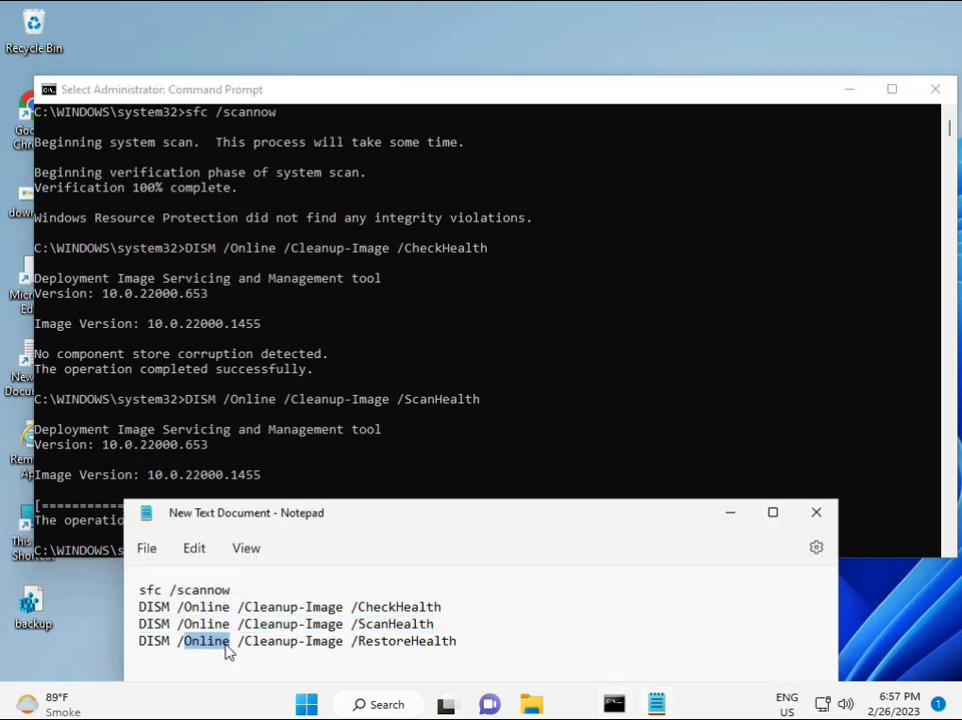
{"action": "triple_click", "coordinate": [226, 648]}
{"action": "right_click", "coordinate": [225, 650]}
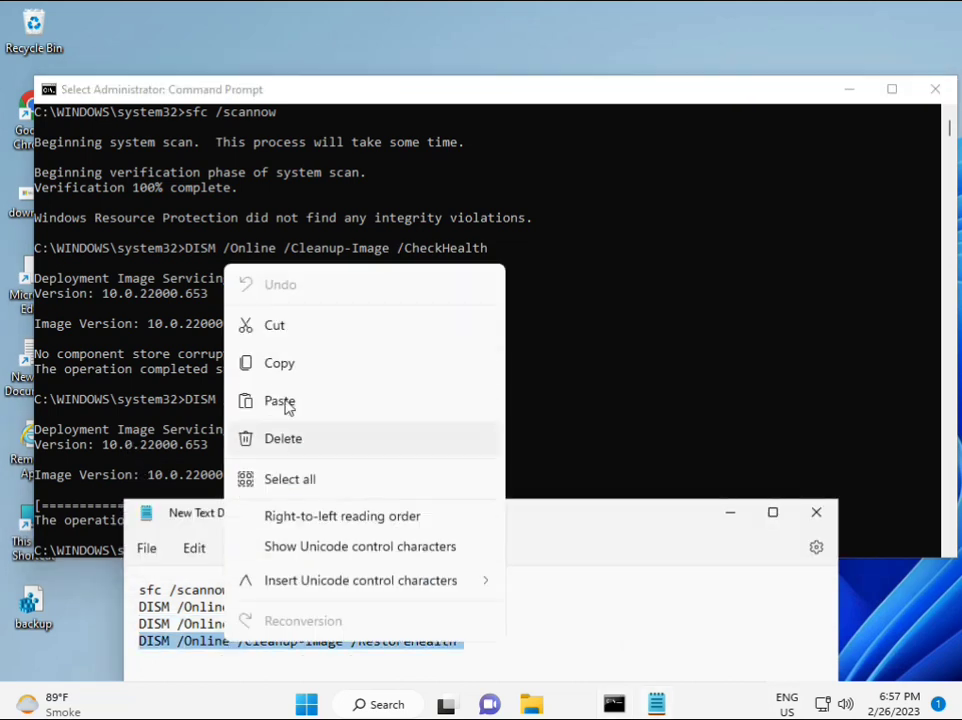
{"action": "left_click", "coordinate": [316, 372]}
Paste the RestoreHealth command into Command Prompt and start it running
{"action": "left_click", "coordinate": [271, 490]}
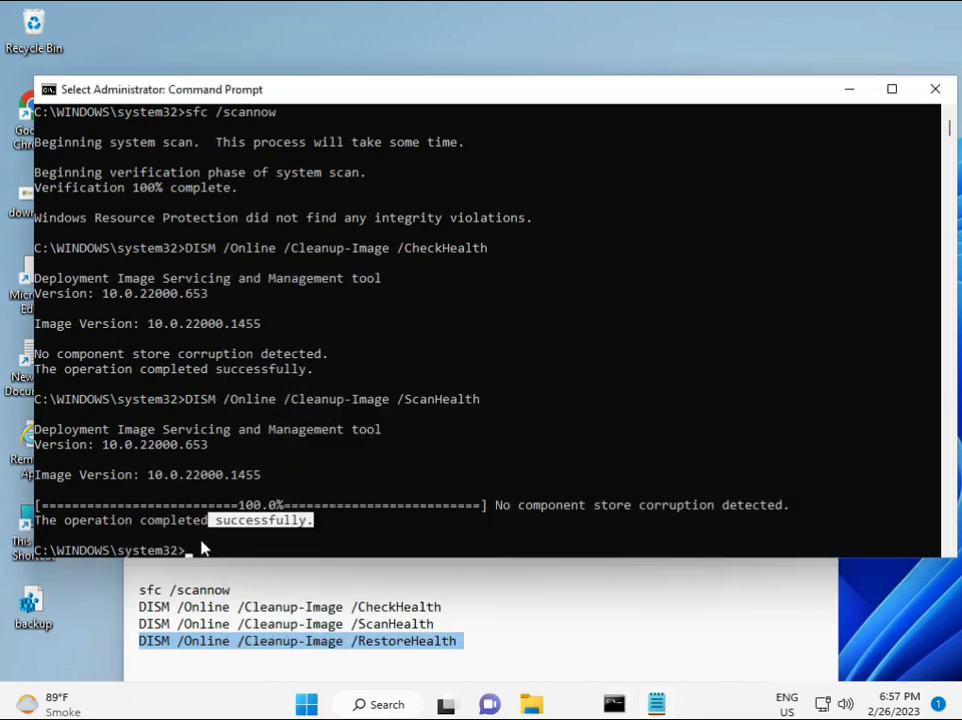
{"action": "left_click", "coordinate": [188, 557]}
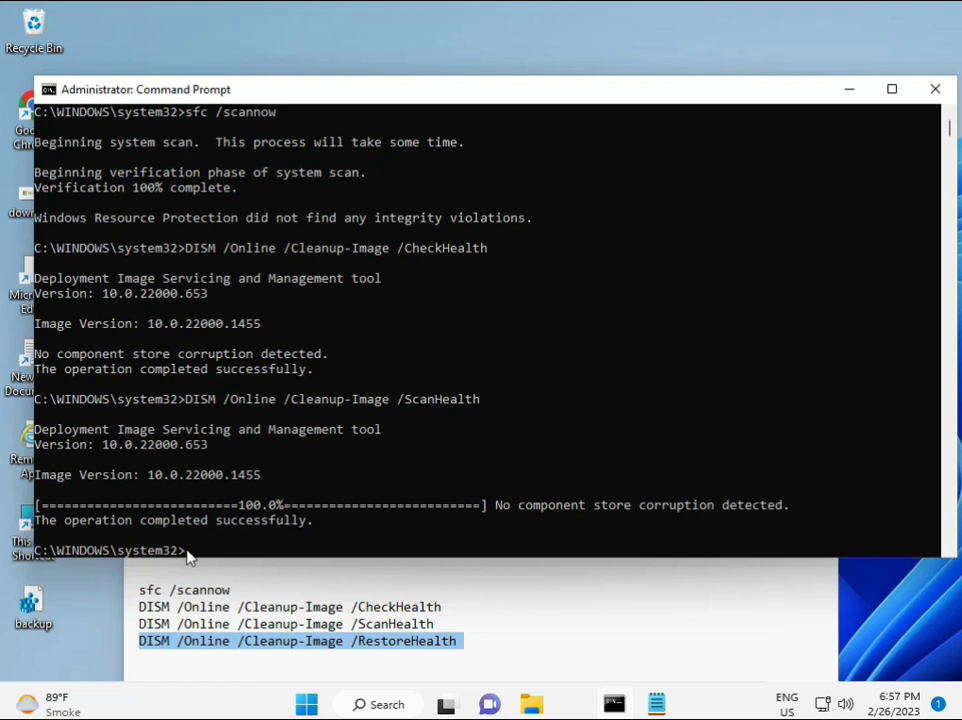
{"action": "left_click", "coordinate": [188, 557]}
{"action": "left_click", "coordinate": [188, 557]}
{"action": "left_click", "coordinate": [188, 557]}
{"action": "right_click", "coordinate": [618, 497]}
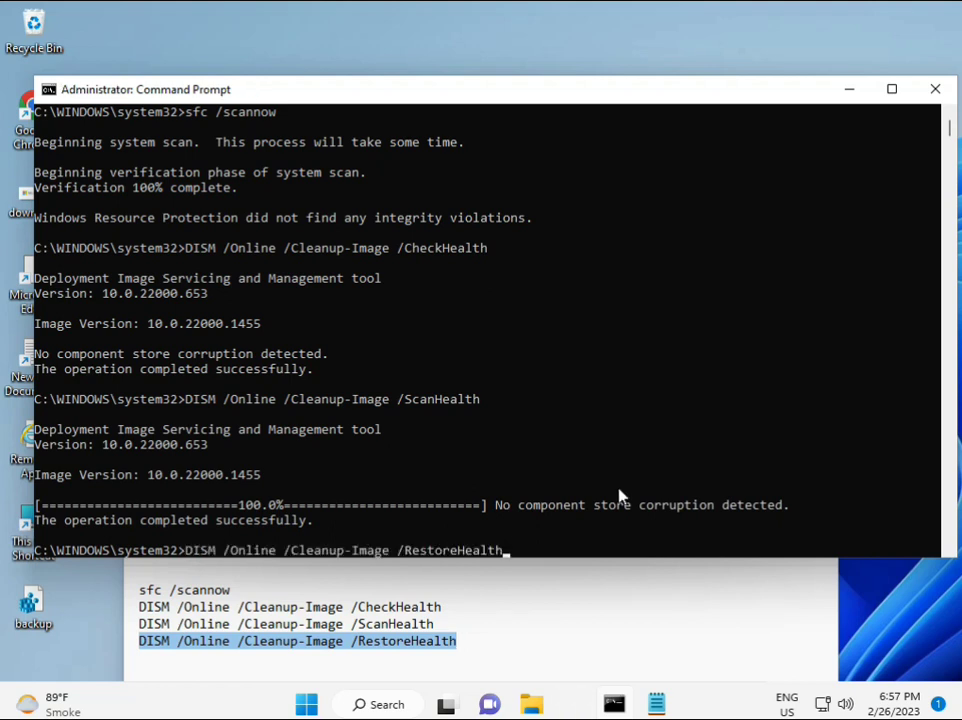
{"action": "scroll", "coordinate": [586, 454], "scroll_direction": "down", "scroll_amount": 9}
{"action": "scroll", "coordinate": [550, 447], "scroll_direction": "up", "scroll_amount": 9}
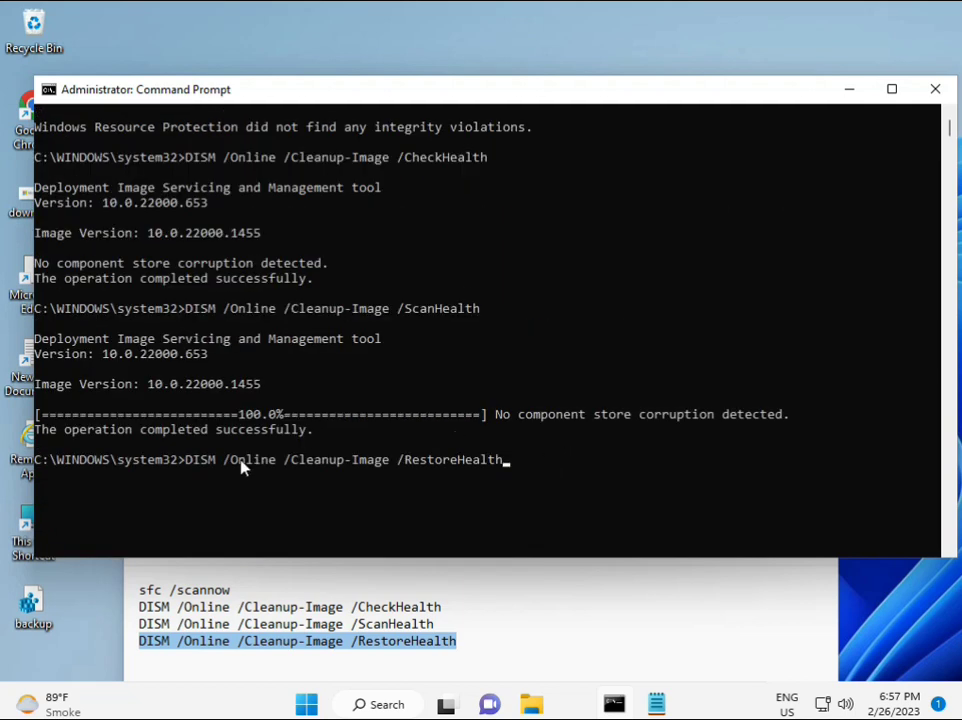
{"action": "scroll", "coordinate": [952, 142], "scroll_direction": "down", "scroll_amount": 10}
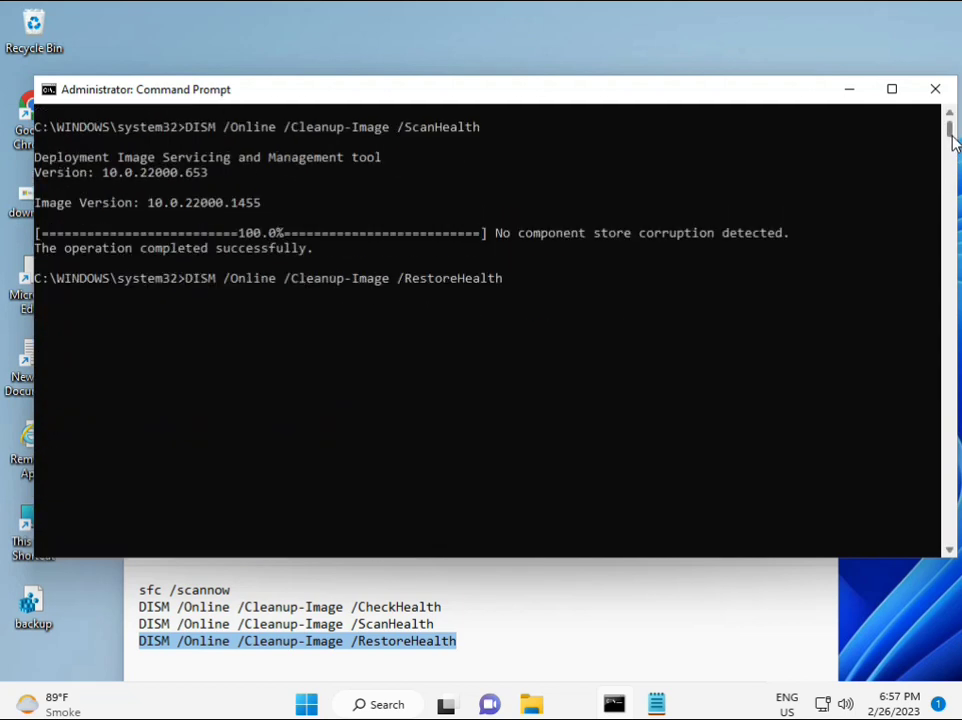
{"action": "scroll", "coordinate": [952, 142], "scroll_direction": "up", "scroll_amount": 10}
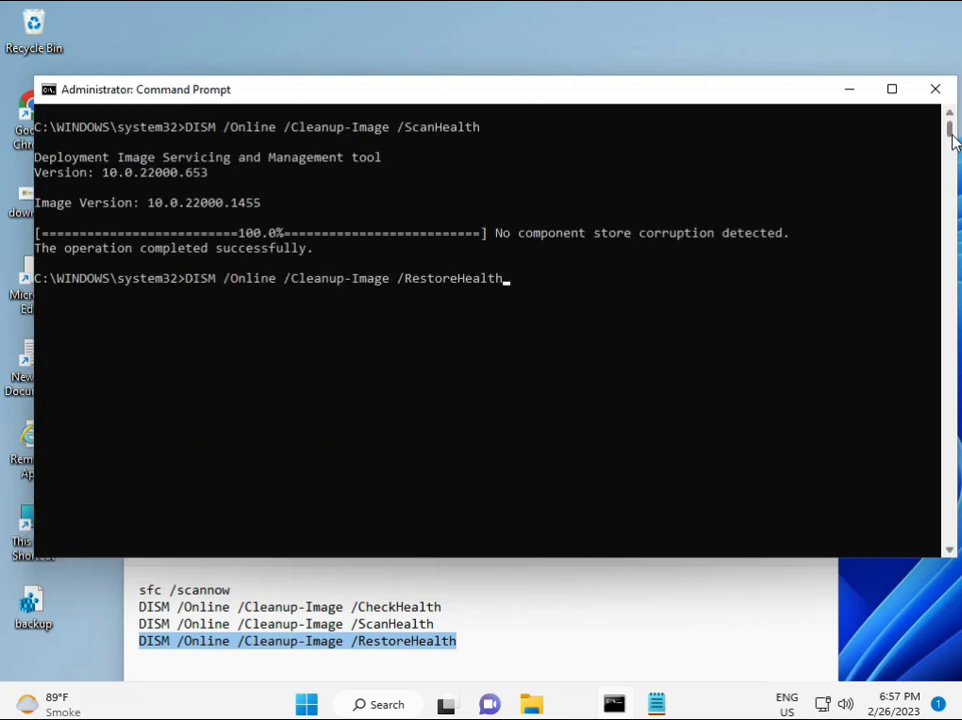
{"action": "left_click", "coordinate": [189, 279]}
{"action": "key", "text": "Escape"}
{"action": "key", "text": "Return"}
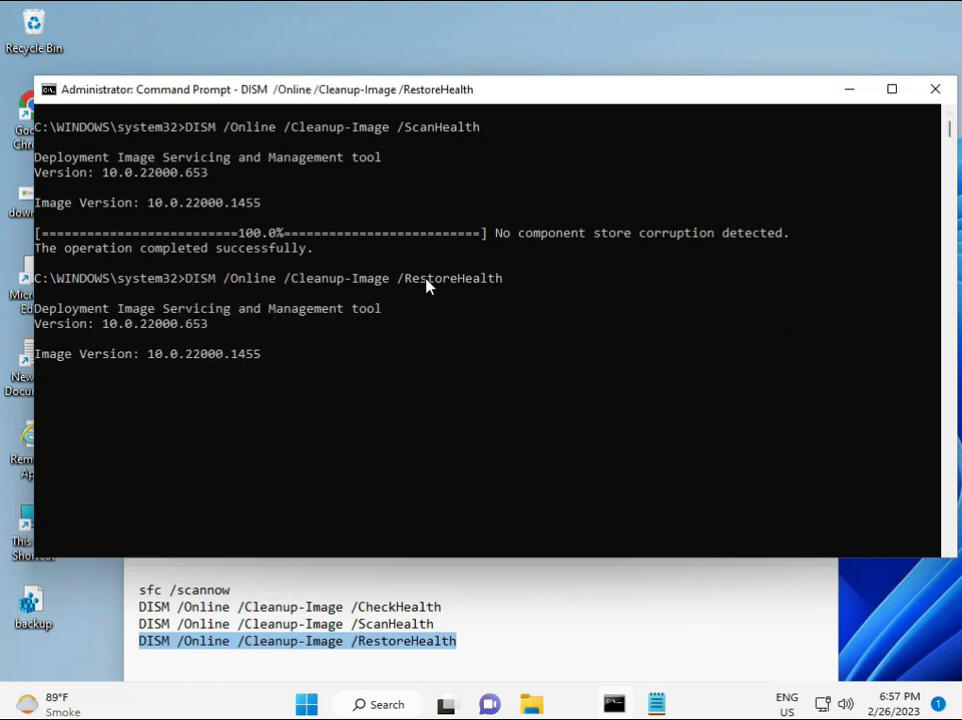